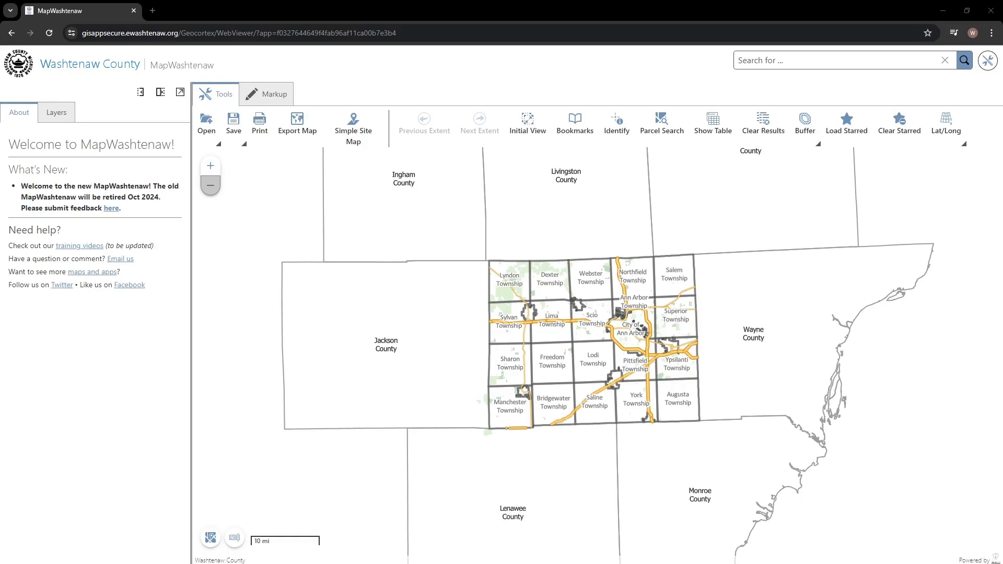
Measure the distance along a four-segment zigzag line from Jackson County across Sylvan and Dexter Townships to Scio Township
{"action": "left_click", "coordinate": [268, 96]}
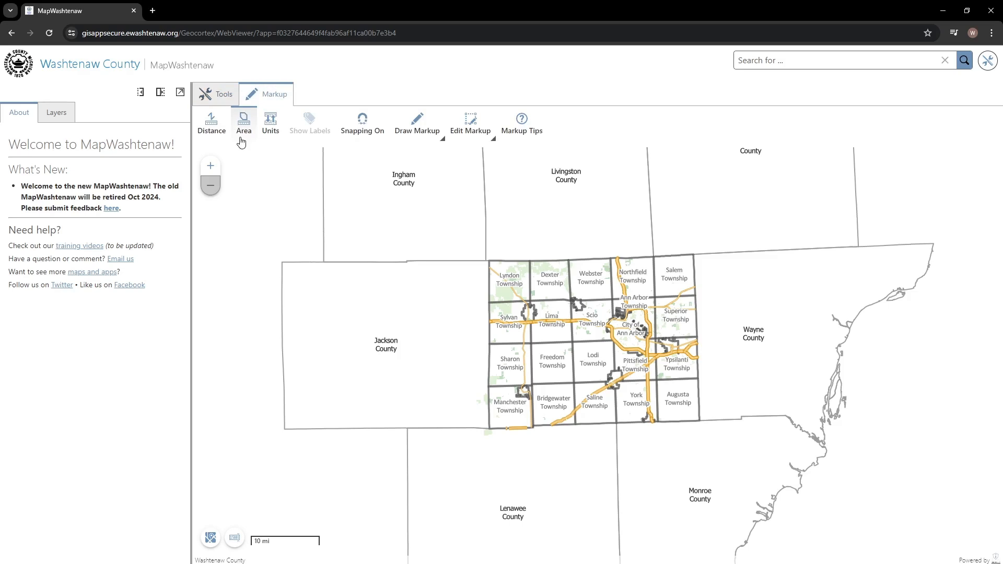
{"action": "left_click", "coordinate": [215, 130]}
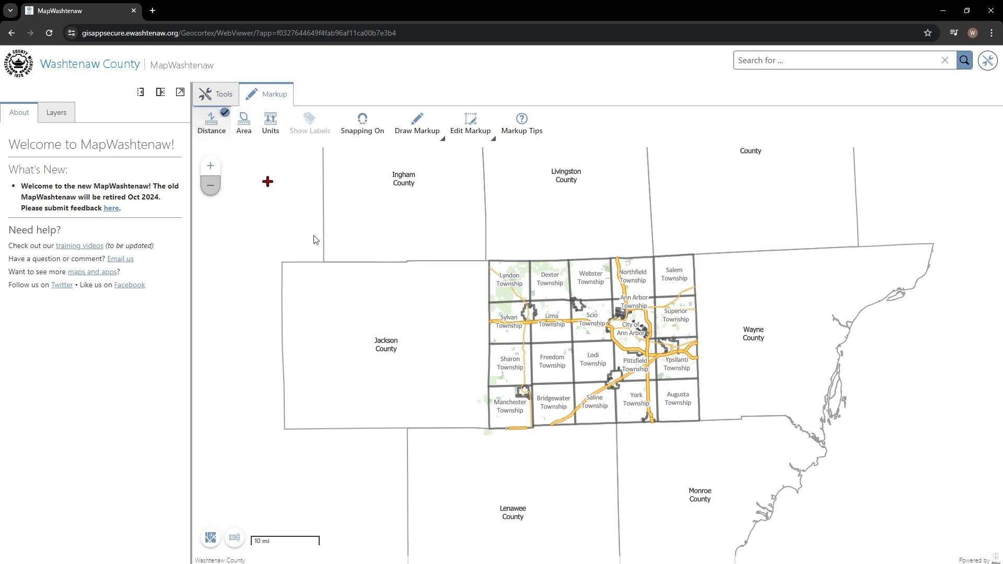
{"action": "left_click", "coordinate": [390, 311]}
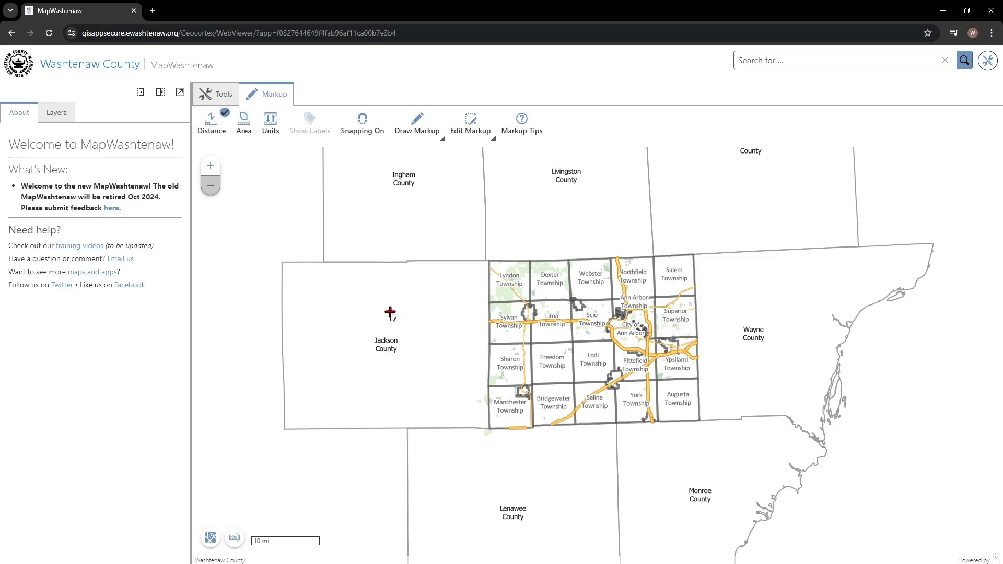
{"action": "left_click", "coordinate": [451, 295]}
{"action": "left_click", "coordinate": [492, 332]}
{"action": "left_click", "coordinate": [544, 284]}
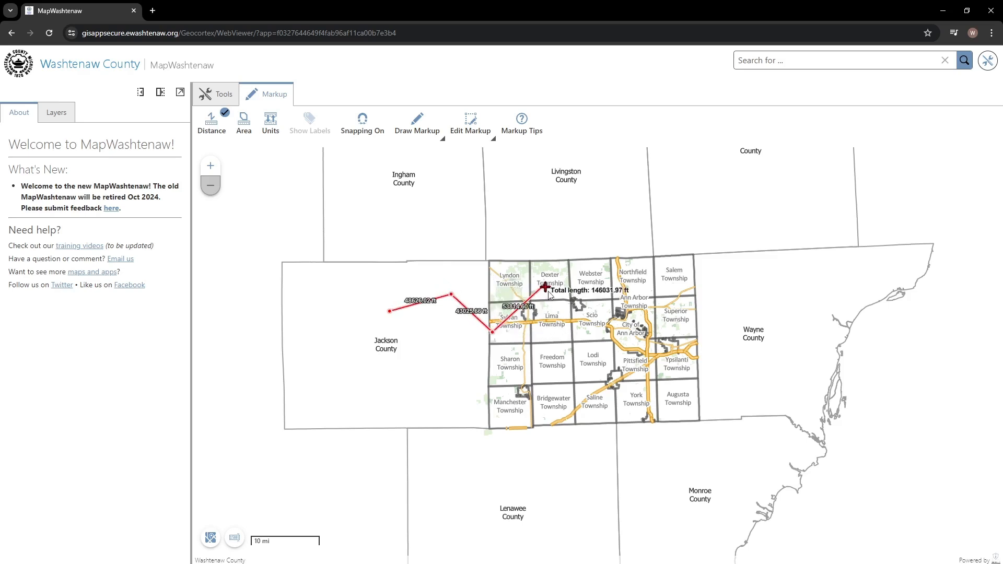
{"action": "double_click", "coordinate": [600, 337]}
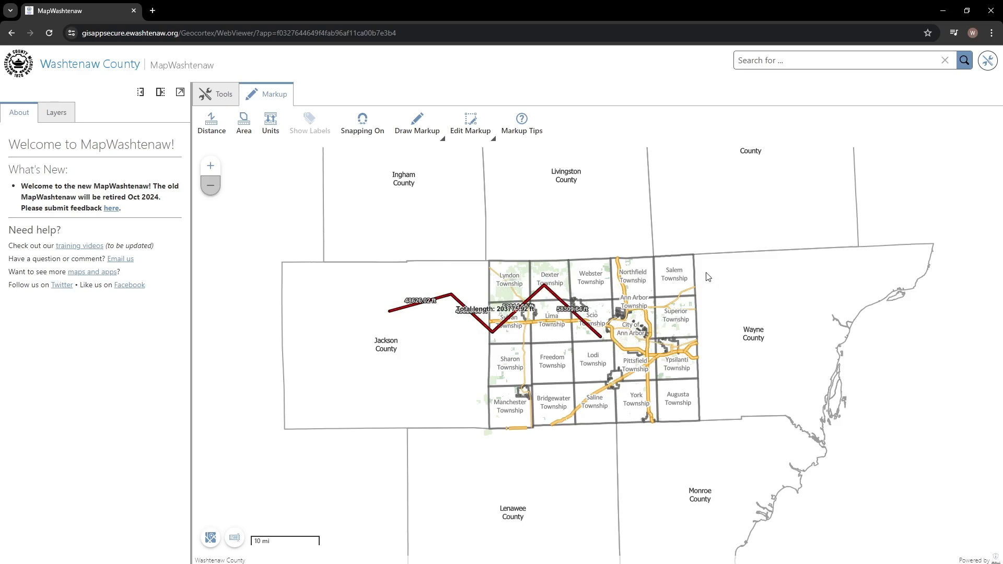
Measure the area of a large downward-pointing triangle drawn across Jackson County, below the zigzag distance line
{"action": "left_click", "coordinate": [247, 133]}
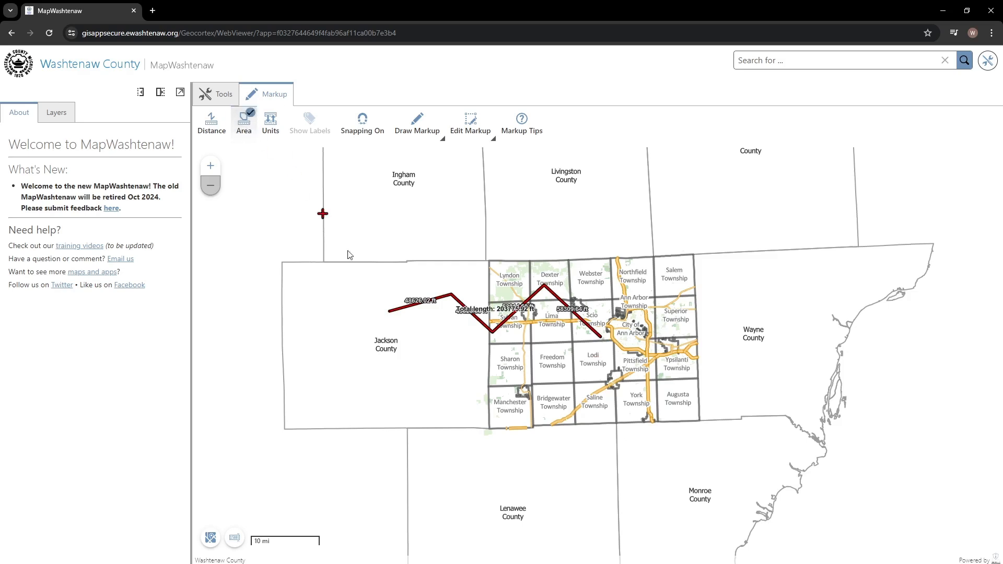
{"action": "left_click", "coordinate": [336, 333]}
{"action": "left_click", "coordinate": [464, 333]}
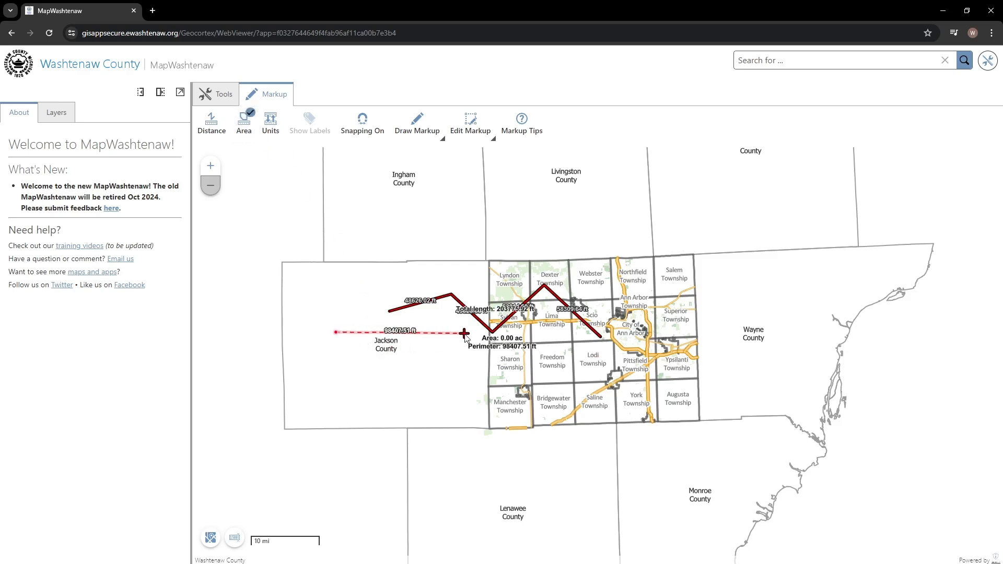
{"action": "double_click", "coordinate": [383, 404]}
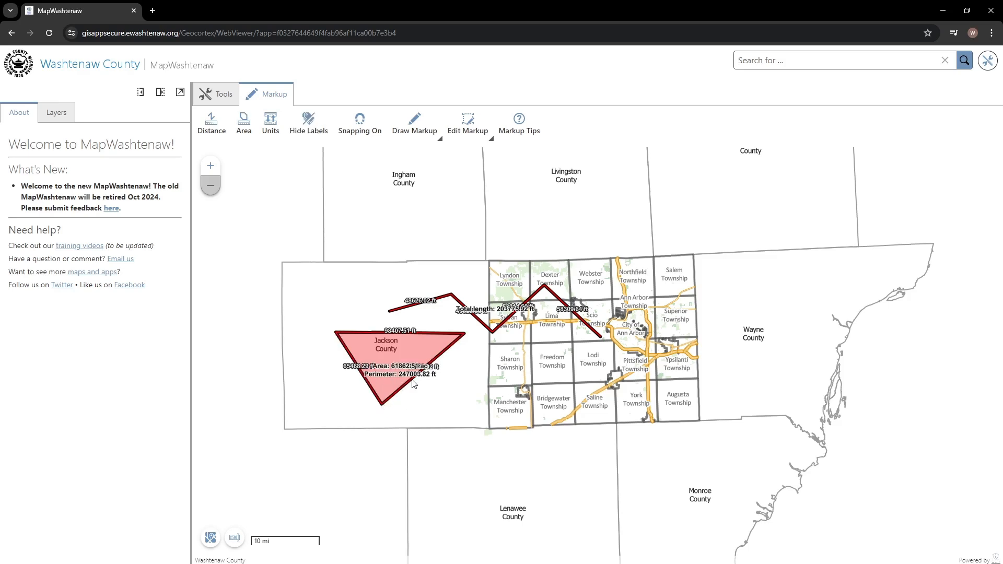
Set the measurement length units to Miles and the area units to Square Miles
{"action": "scroll", "coordinate": [430, 368], "scroll_direction": "up", "scroll_amount": 2}
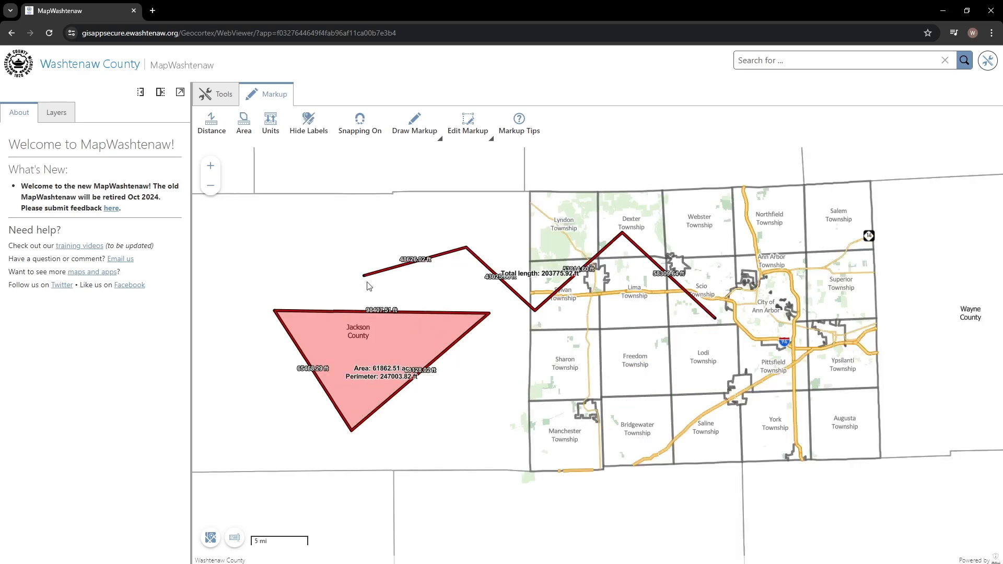
{"action": "left_click", "coordinate": [269, 125]}
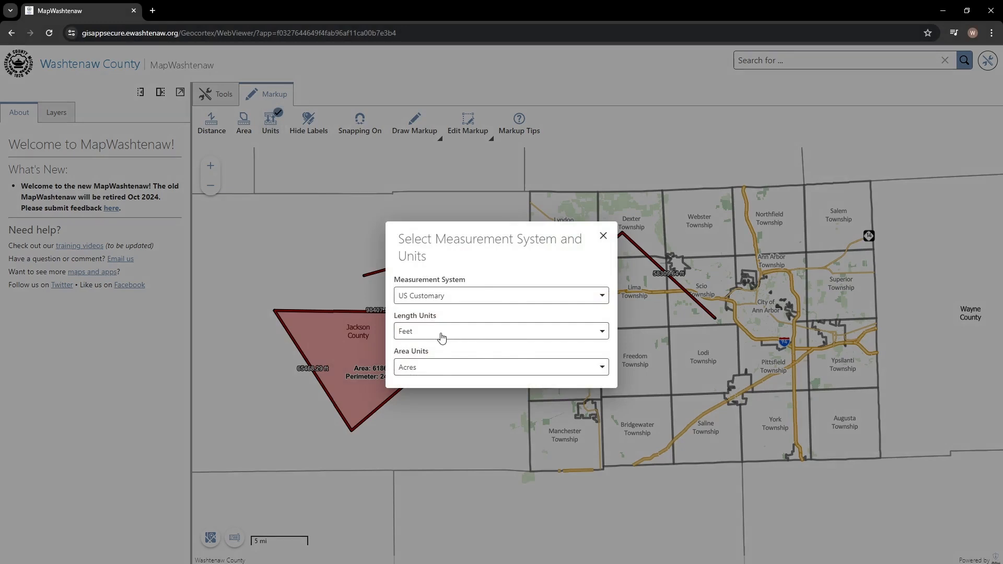
{"action": "left_click", "coordinate": [423, 375]}
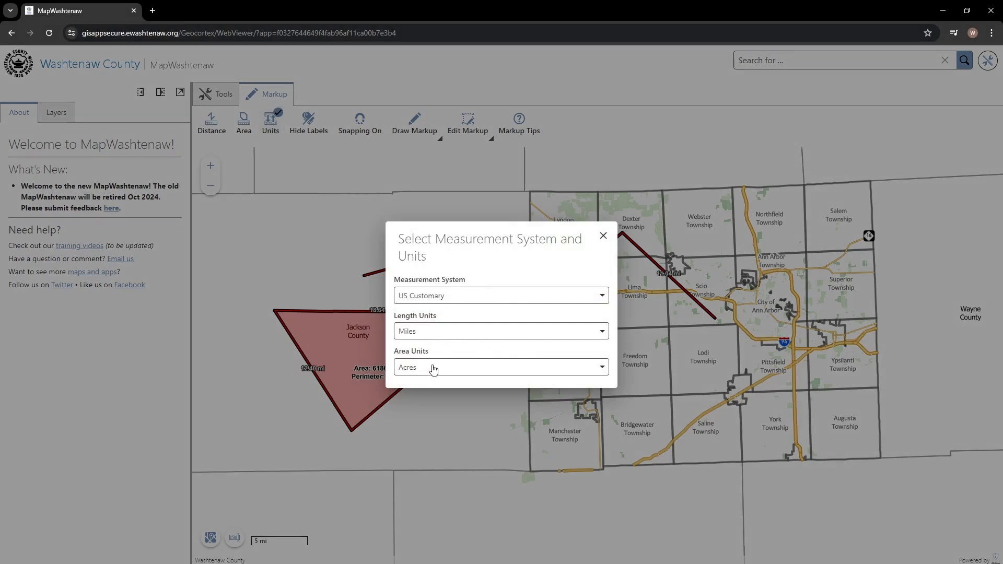
{"action": "left_click", "coordinate": [448, 417]}
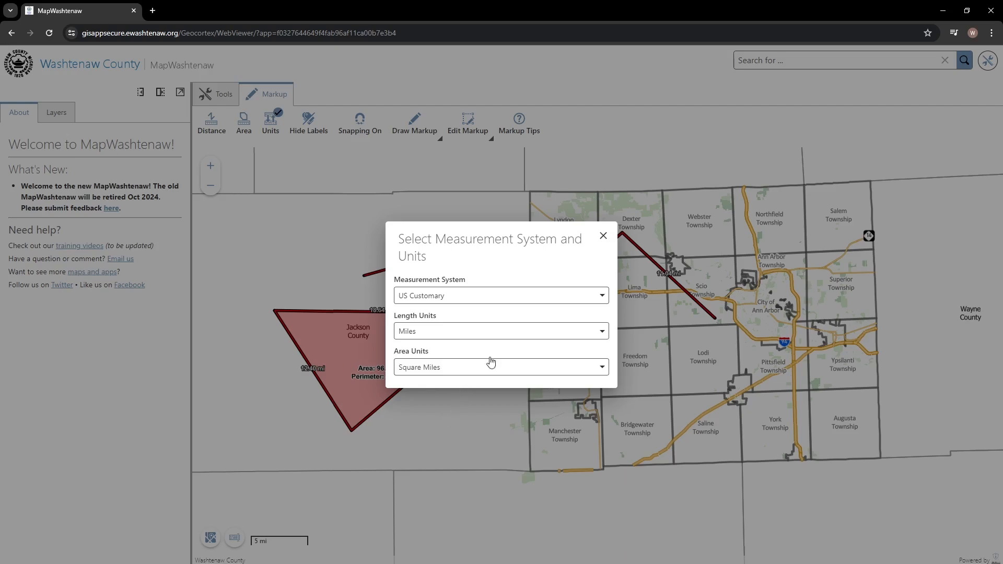
{"action": "left_click", "coordinate": [603, 236]}
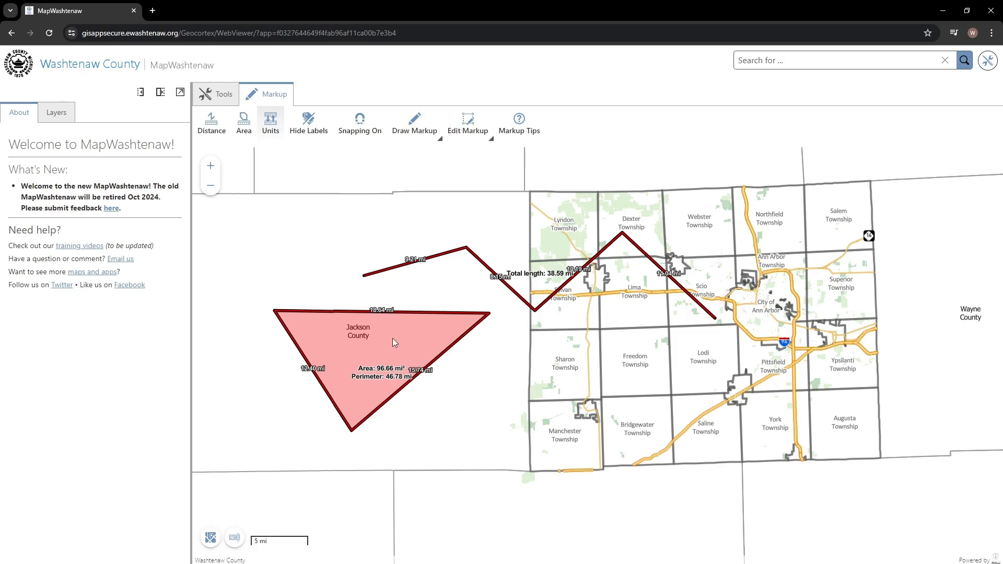
Draw a two-segment peaked line markup in northern Jackson County, above the red distance measurement
{"action": "left_click", "coordinate": [439, 142]}
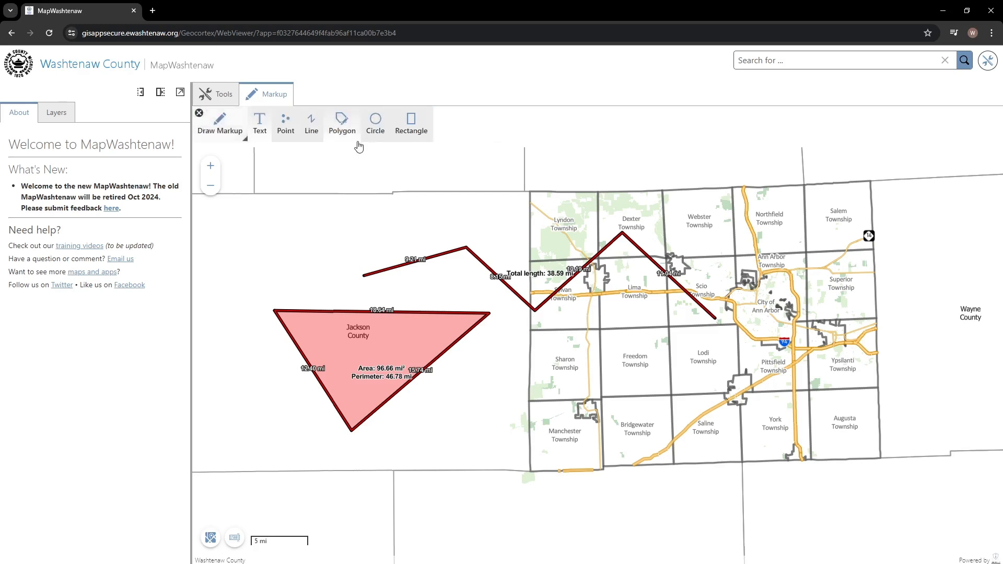
{"action": "left_click", "coordinate": [310, 139]}
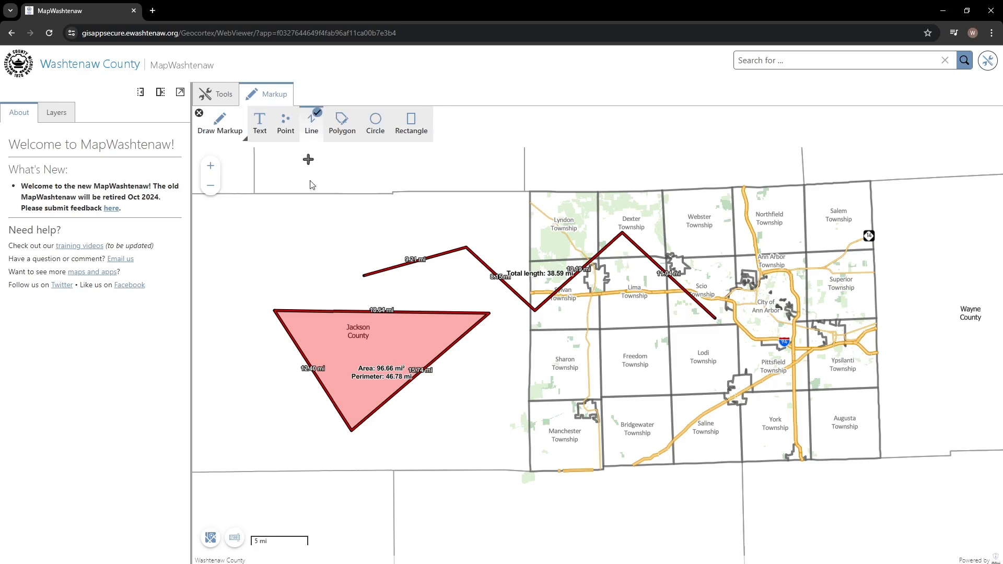
{"action": "left_click", "coordinate": [270, 242]}
{"action": "left_click", "coordinate": [404, 204]}
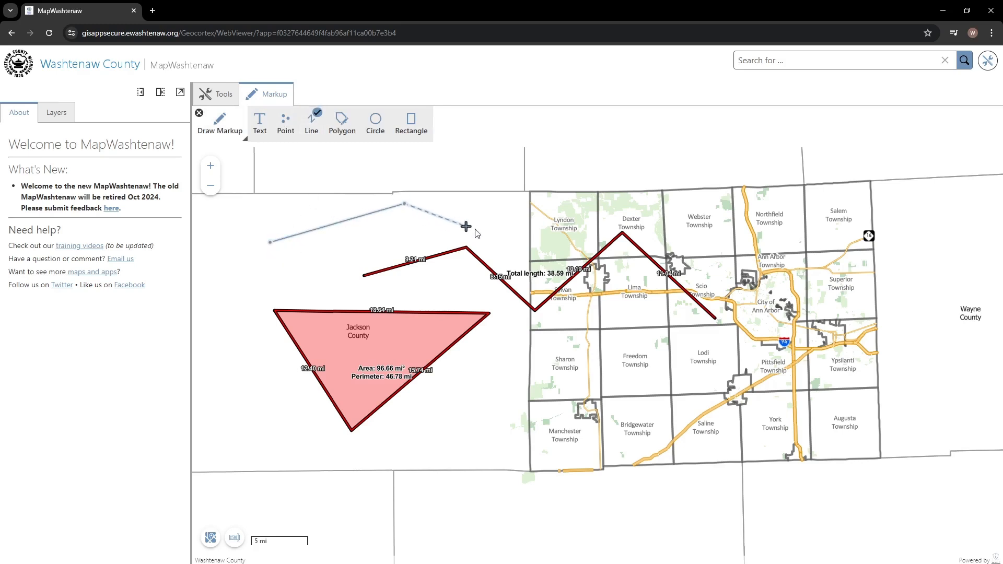
{"action": "double_click", "coordinate": [486, 232]}
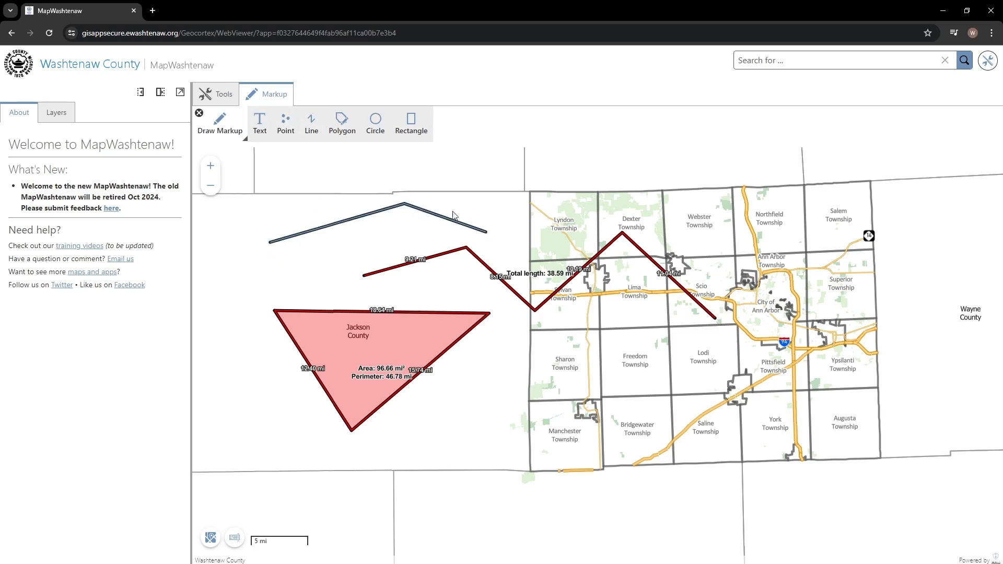
Draw a triangular polygon markup over Lyndon Township, with one corner extending above Dexter Township
{"action": "left_click", "coordinate": [348, 138]}
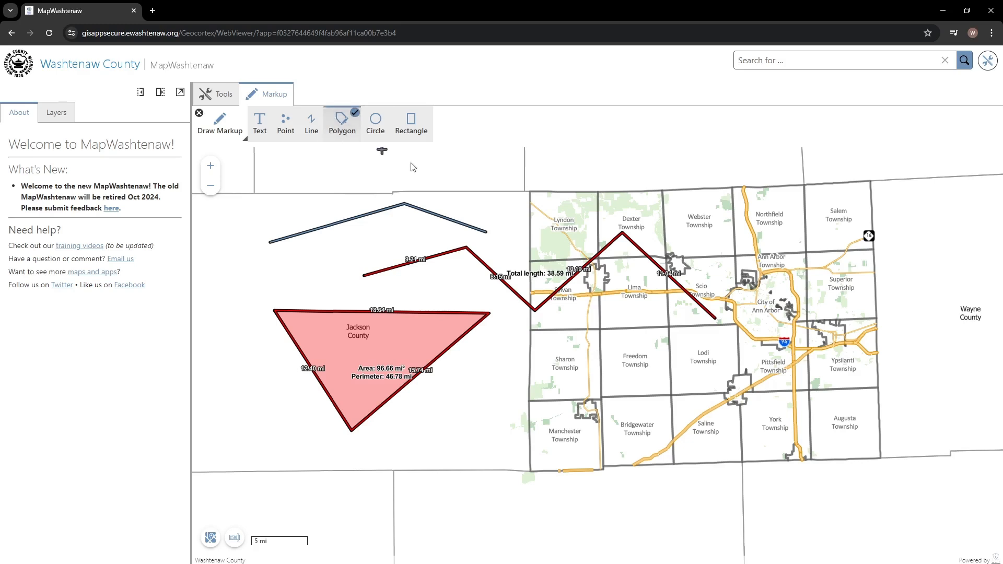
{"action": "left_click", "coordinate": [518, 201]}
{"action": "left_click", "coordinate": [638, 173]}
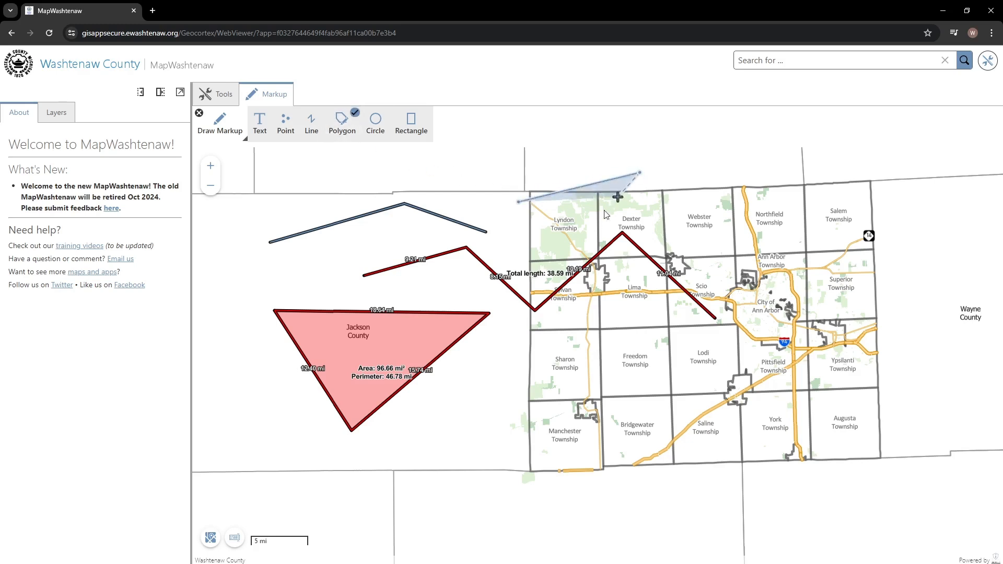
{"action": "double_click", "coordinate": [580, 244]}
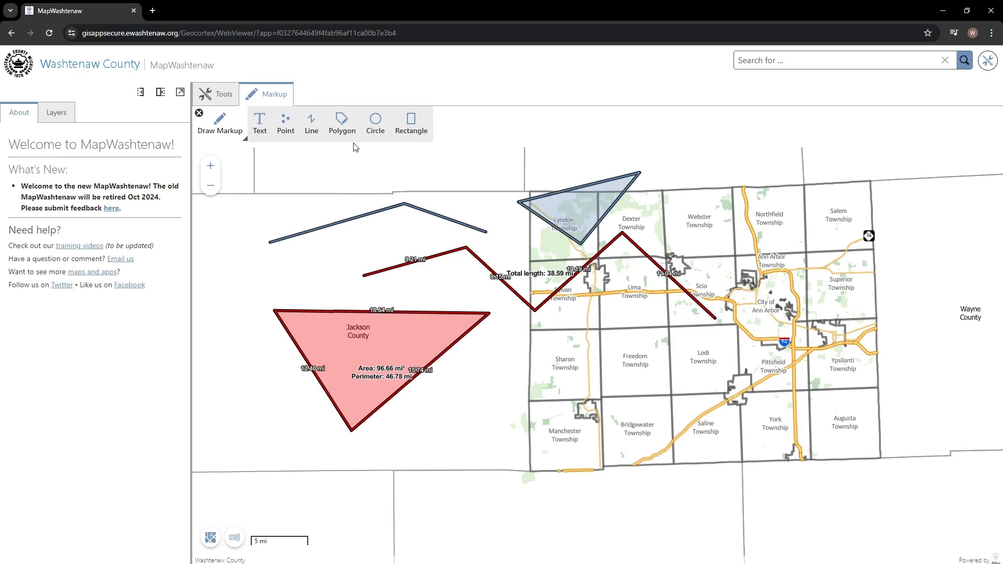
Draw a circle markup over Webster Township and a rectangle markup over Salem Township
{"action": "left_click", "coordinate": [375, 120]}
{"action": "left_click", "coordinate": [706, 193]}
{"action": "left_click_drag", "start_coordinate": [715, 208], "coordinate": [741, 240]}
{"action": "left_click", "coordinate": [413, 124]}
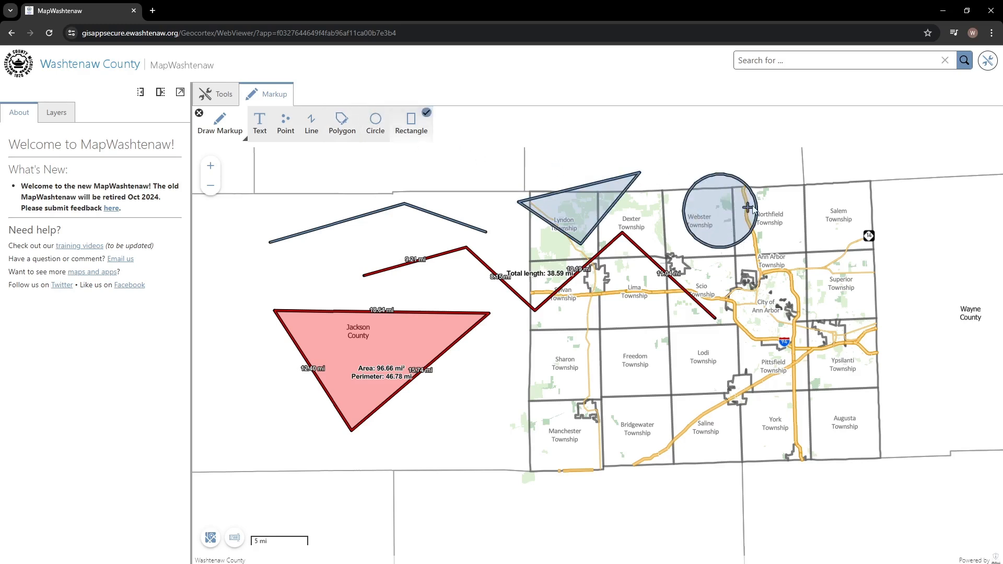
{"action": "left_click_drag", "start_coordinate": [796, 194], "coordinate": [918, 305]}
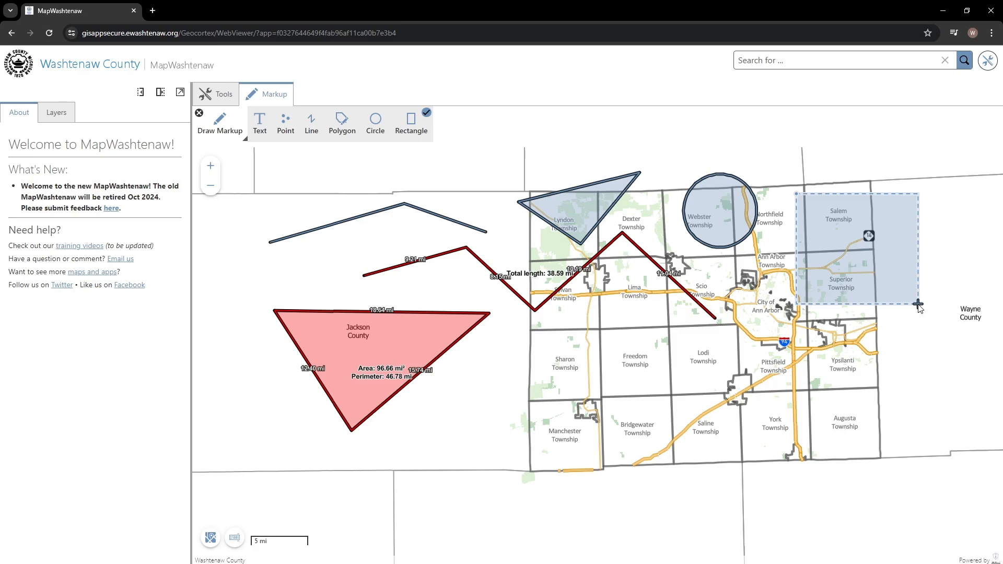
{"action": "left_click_drag", "start_coordinate": [918, 305], "coordinate": [915, 271]}
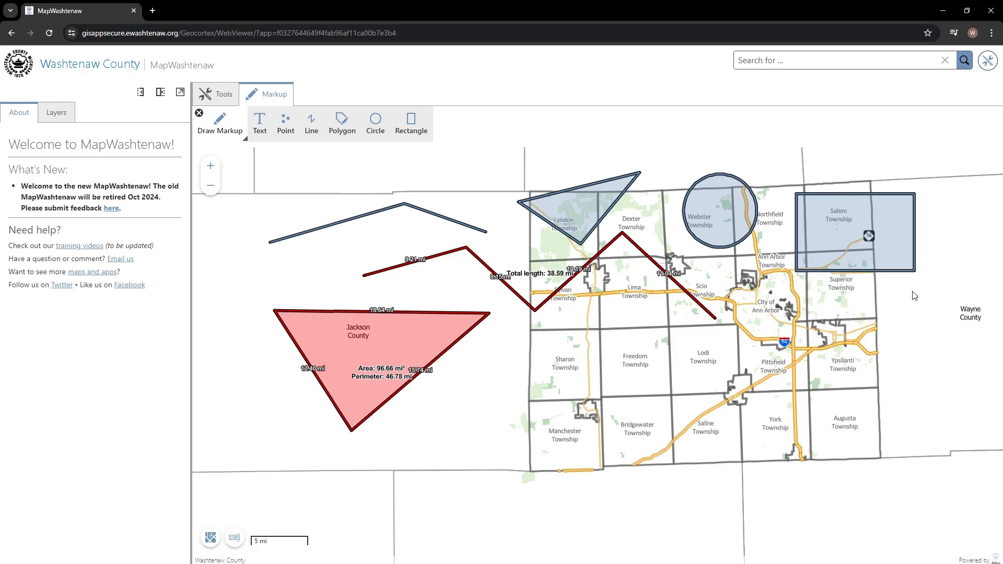
Place three point markups around the western end of the blue line in Jackson County
{"action": "left_click", "coordinate": [285, 122]}
{"action": "left_click", "coordinate": [276, 210]}
{"action": "left_click", "coordinate": [225, 228]}
{"action": "left_click", "coordinate": [247, 244]}
{"action": "left_click", "coordinate": [295, 129]}
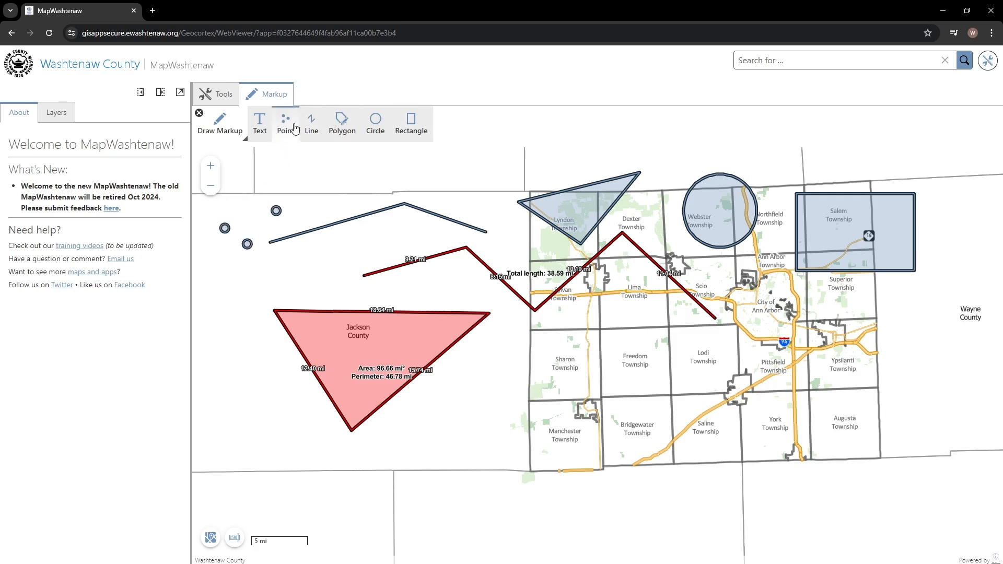
Add the text note "This is a note" just above the red triangle, choosing its location on the map
{"action": "left_click", "coordinate": [257, 125]}
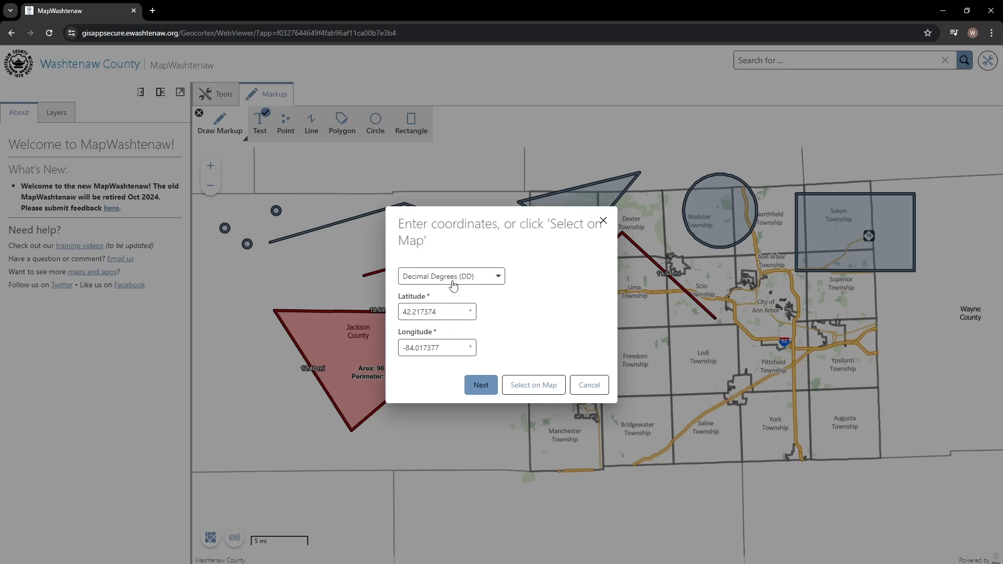
{"action": "left_click", "coordinate": [531, 389]}
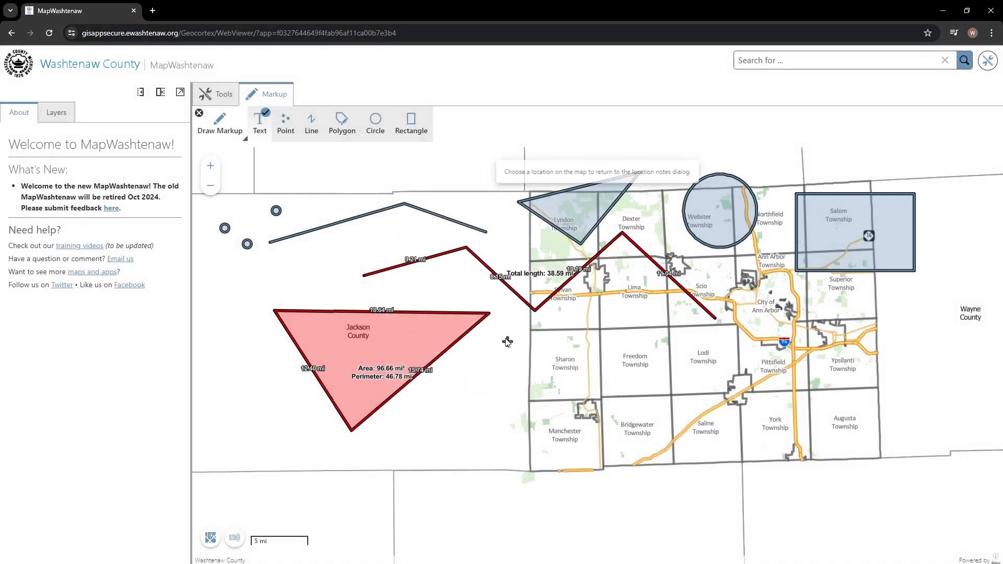
{"action": "left_click", "coordinate": [303, 269]}
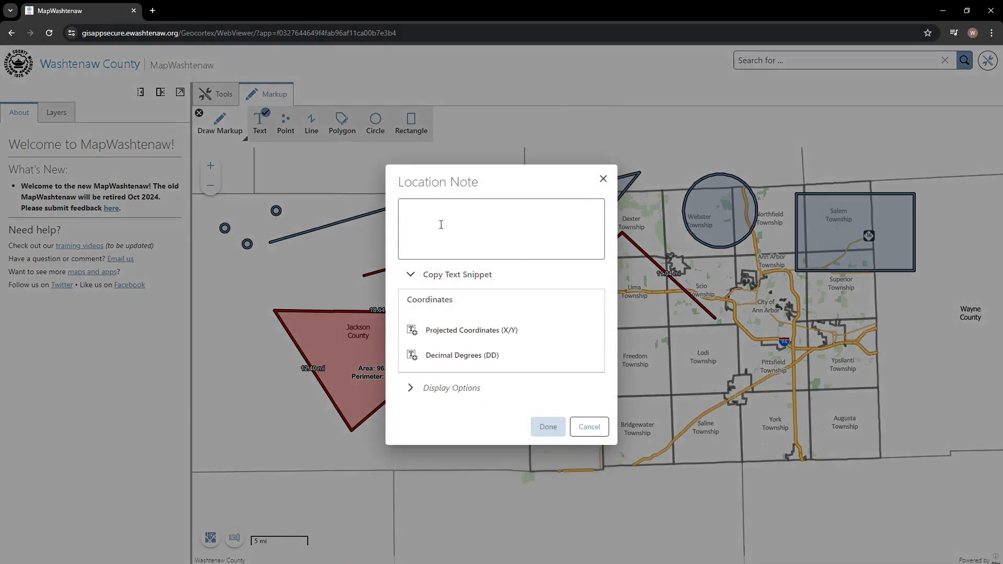
{"action": "type", "text": "This is a note"}
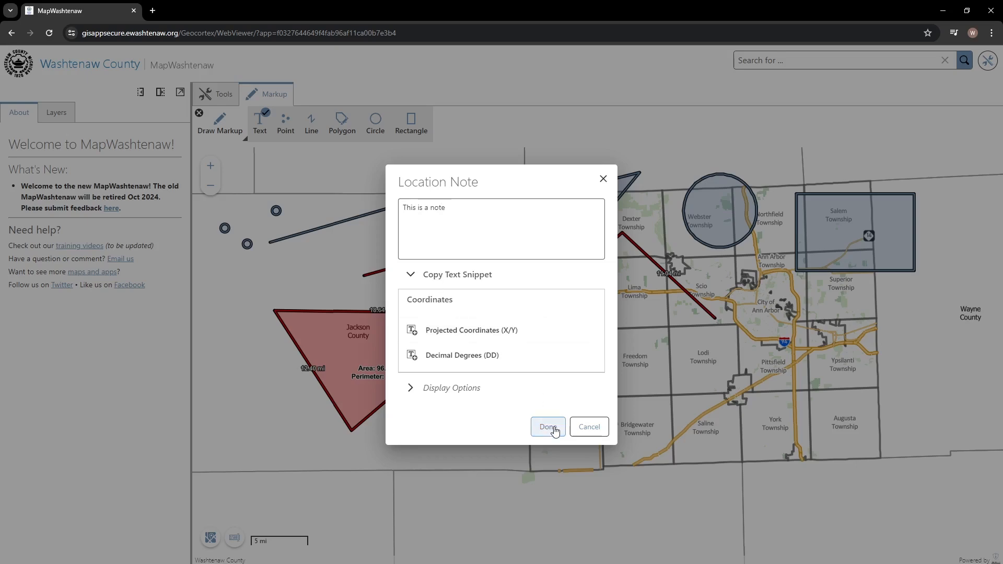
{"action": "left_click", "coordinate": [554, 430]}
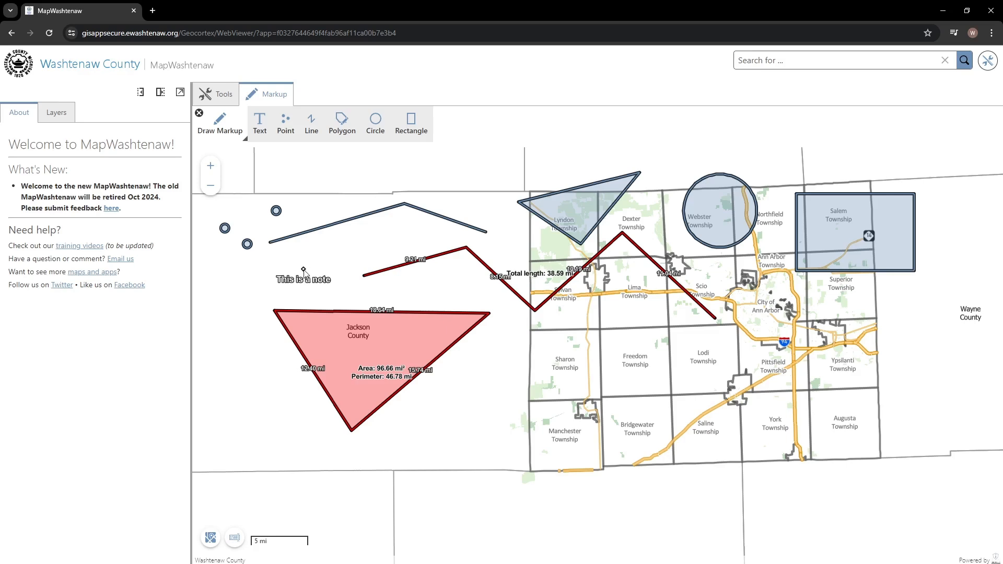
Add a location note south of Washburne Rd in section 17, containing the decimal-degree coordinates and the nearby parcel's PIN attribute
{"action": "left_click", "coordinate": [259, 125]}
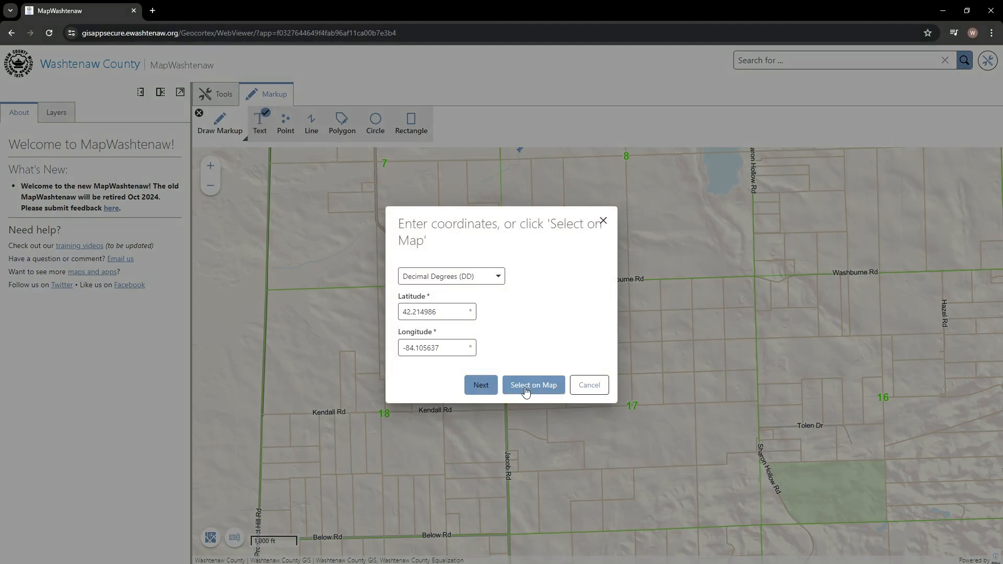
{"action": "left_click", "coordinate": [526, 391]}
{"action": "left_click", "coordinate": [550, 307]}
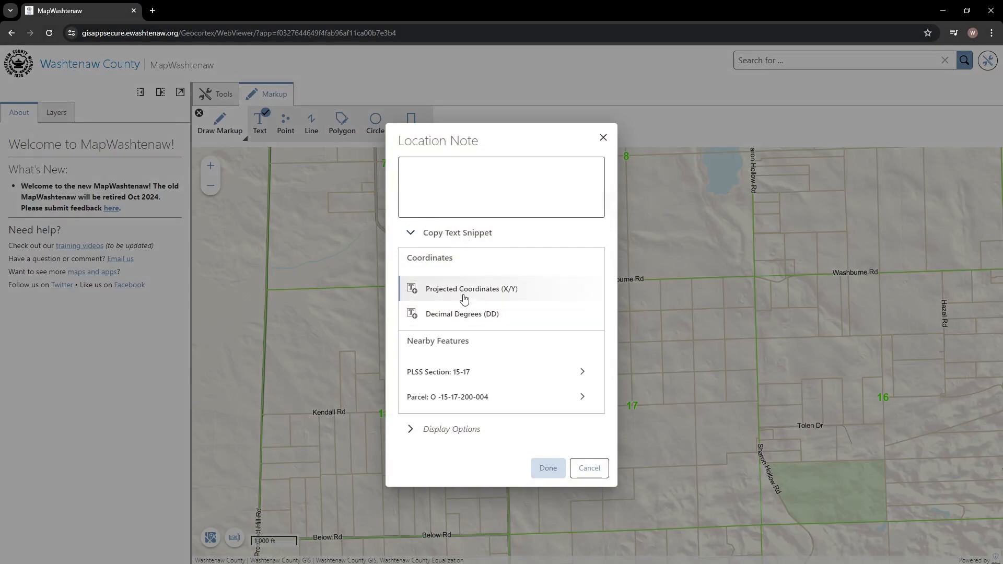
{"action": "left_click", "coordinate": [465, 316]}
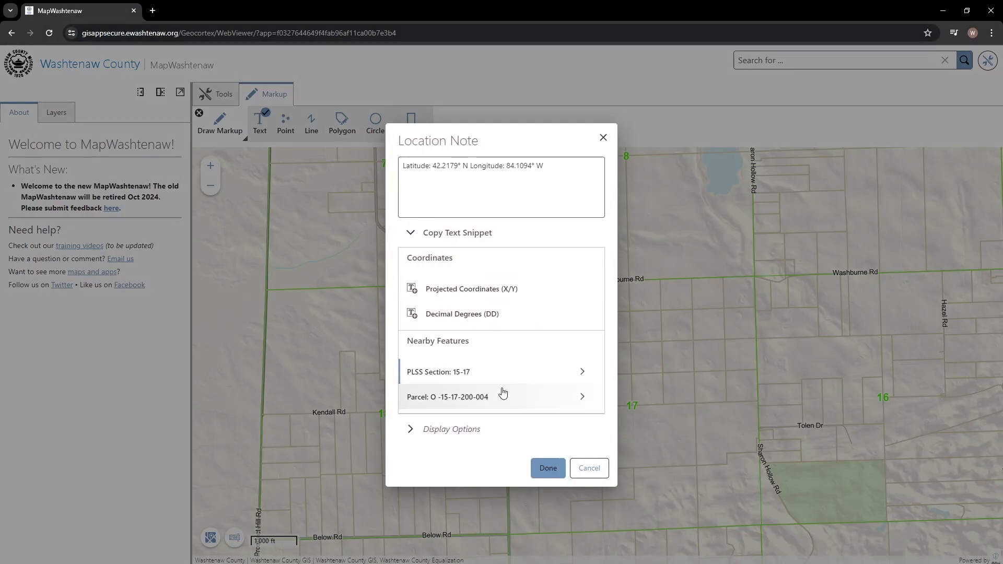
{"action": "left_click", "coordinate": [481, 401]}
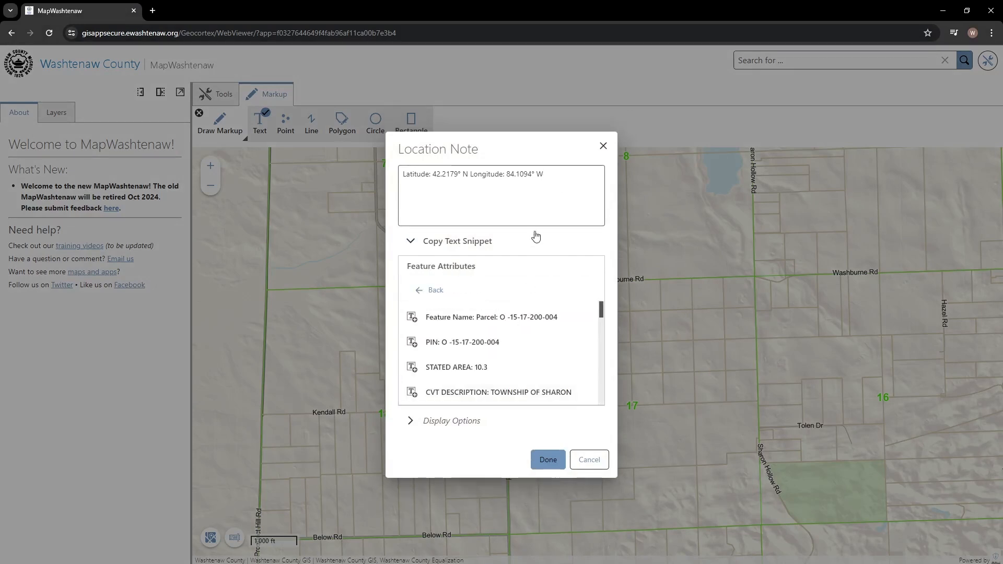
{"action": "left_click", "coordinate": [495, 349]}
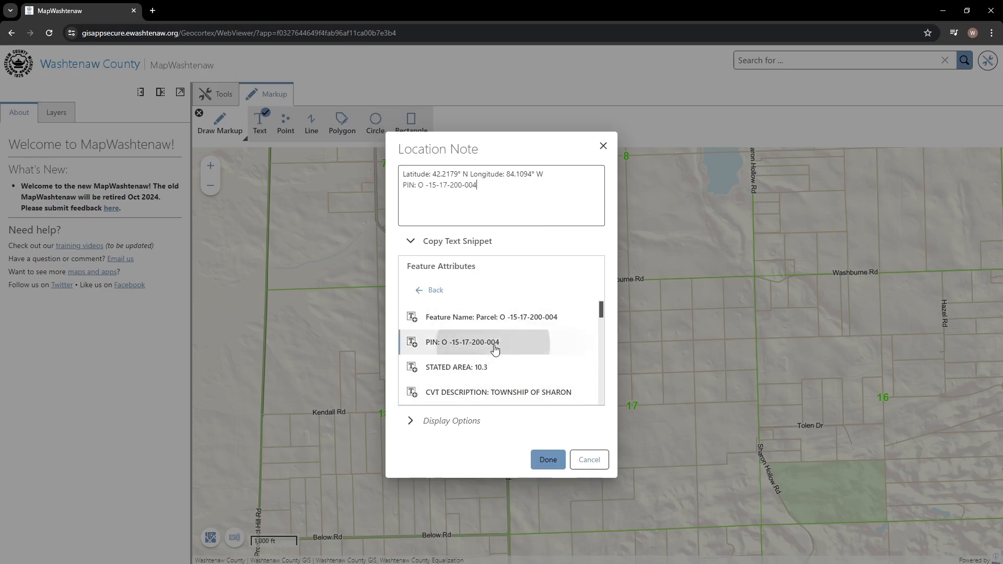
{"action": "left_click", "coordinate": [555, 461]}
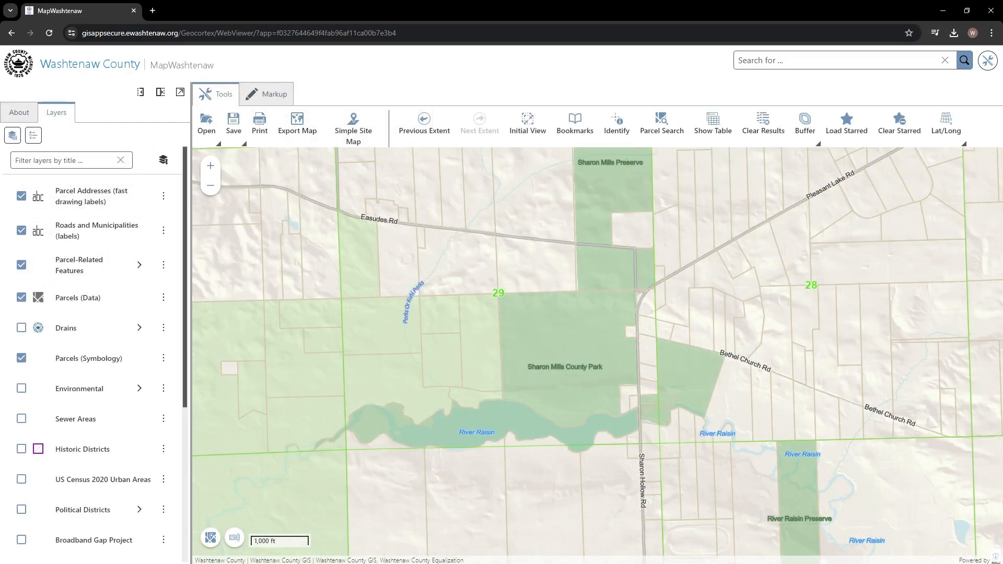
Add the location note "This is a park!" inside Sharon Mills County Park, above the park's name label
{"action": "right_click", "coordinate": [554, 317]}
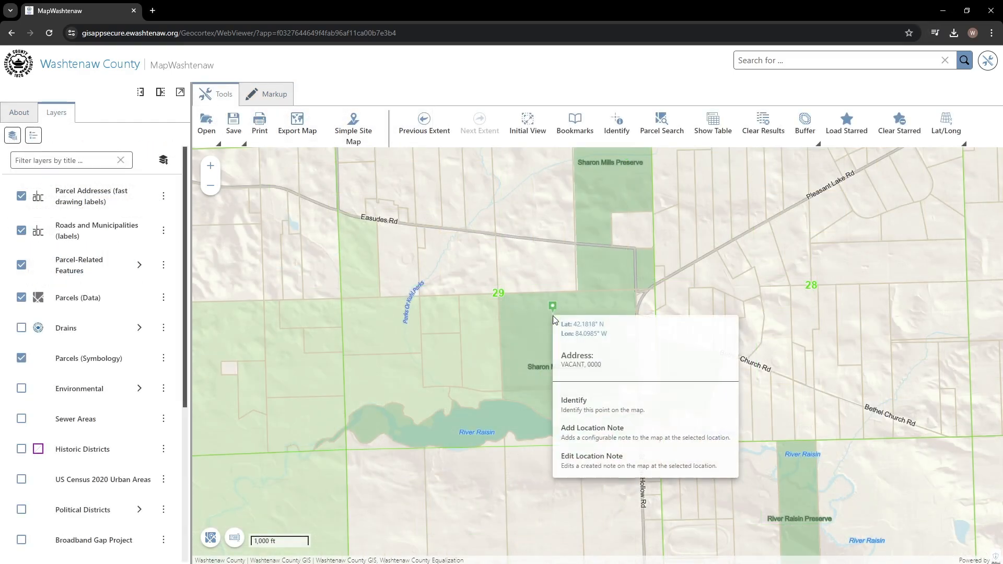
{"action": "left_click", "coordinate": [610, 438]}
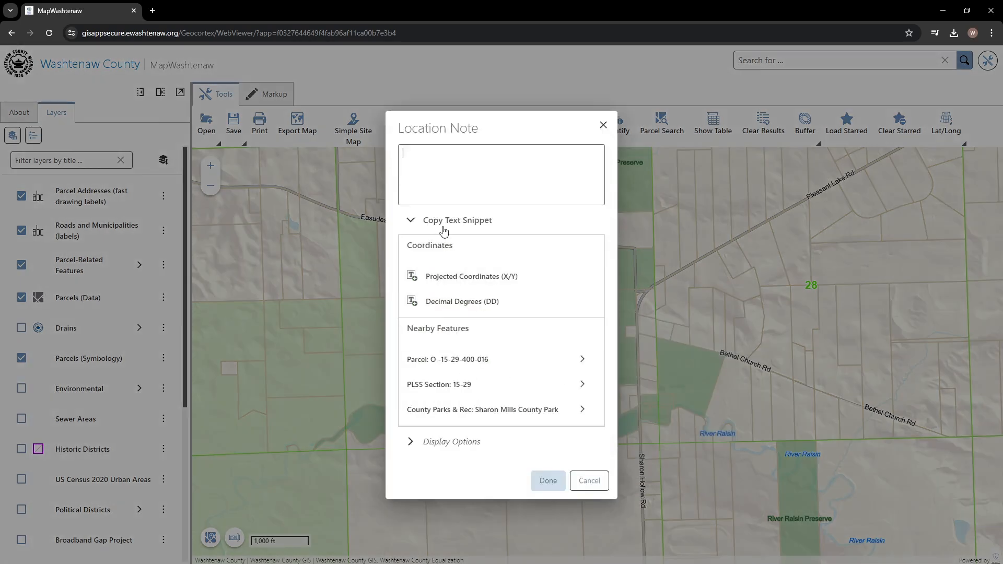
{"action": "type", "text": "This is a park!"}
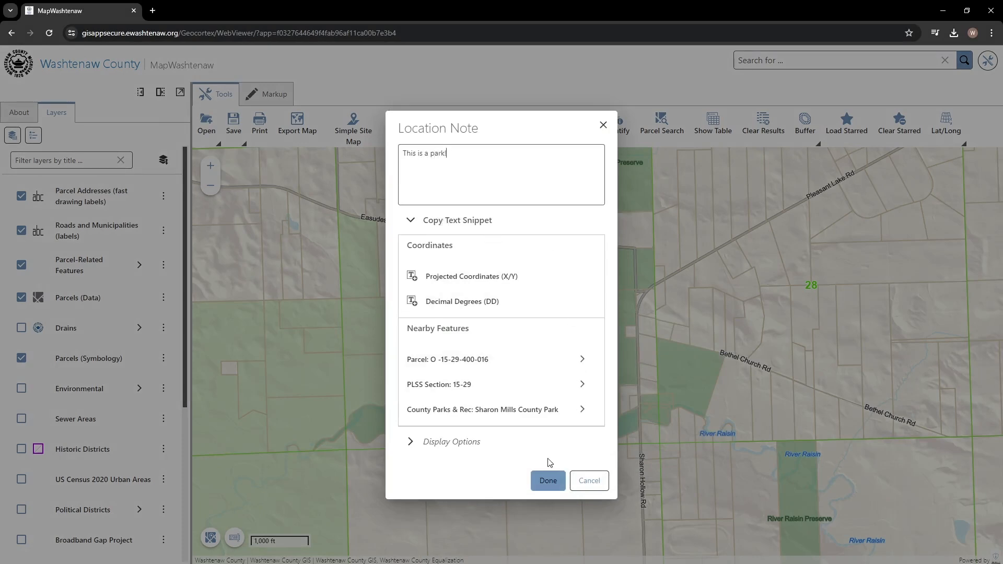
{"action": "left_click", "coordinate": [548, 480]}
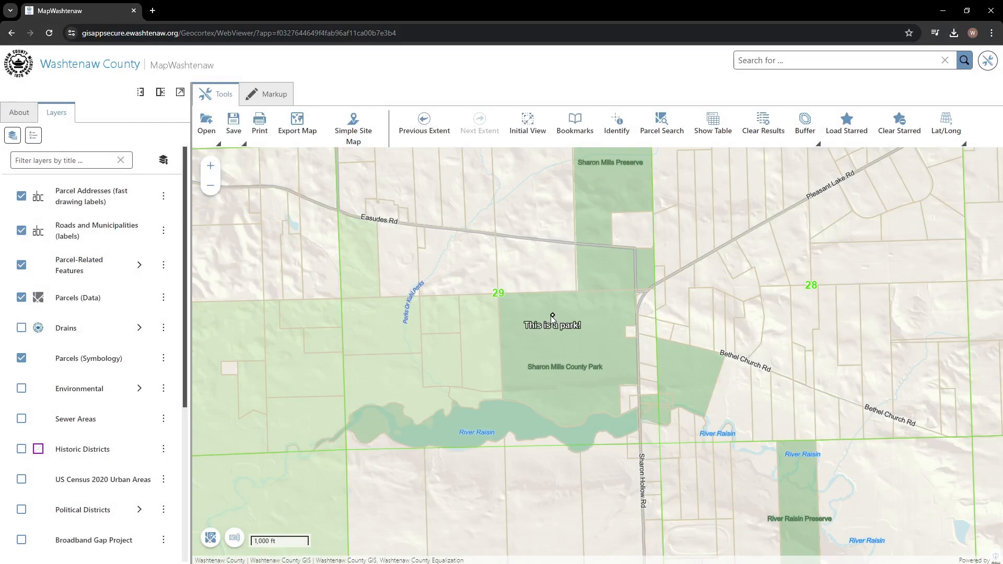
{"action": "right_click", "coordinate": [552, 317]}
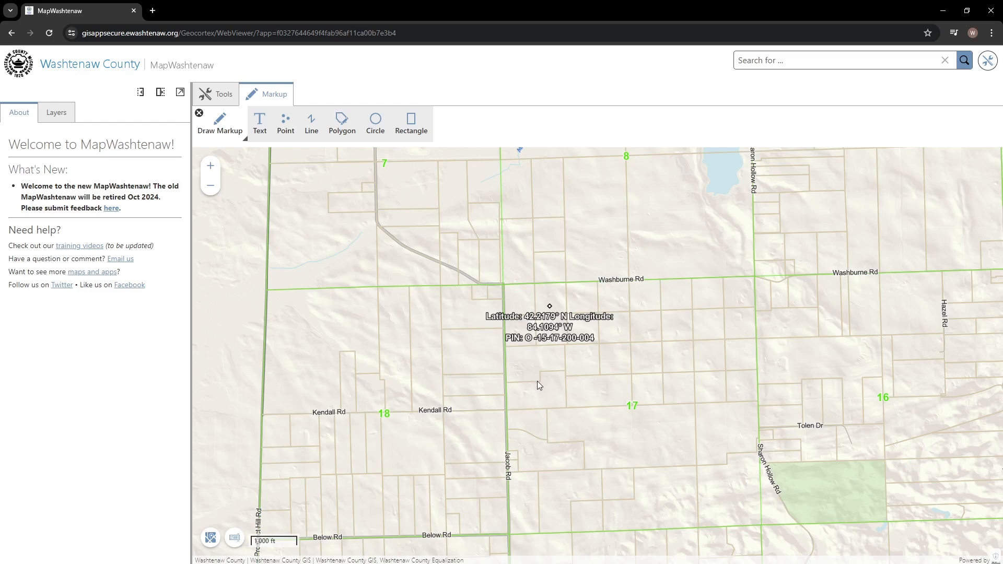
Draw a six-sided polygon markup across sections 7 and 8, north of Washburne Rd and west of the lake
{"action": "left_click", "coordinate": [341, 121]}
{"action": "left_click", "coordinate": [530, 256]}
{"action": "left_click", "coordinate": [653, 216]}
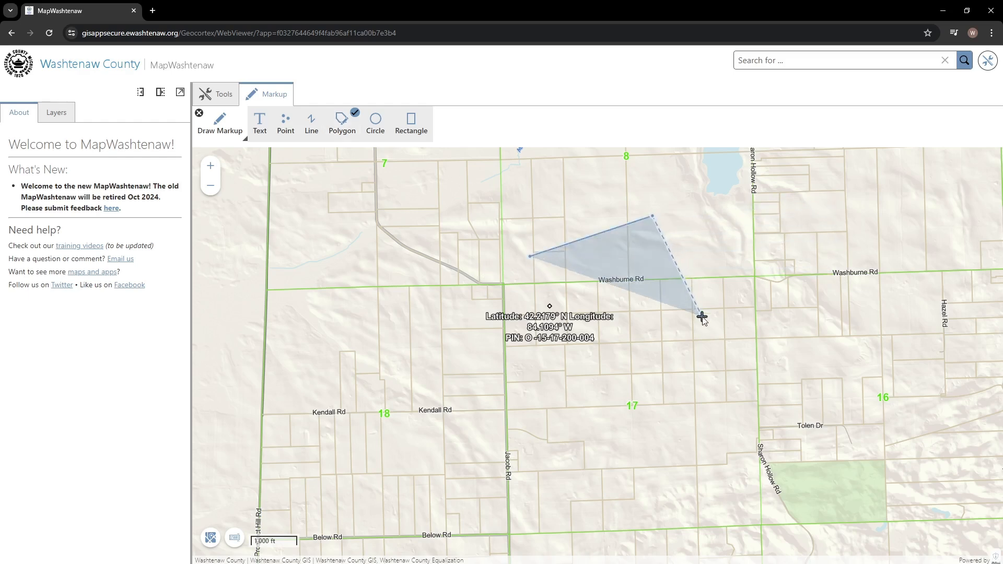
{"action": "left_click_drag", "start_coordinate": [781, 254], "coordinate": [601, 287]}
{"action": "left_click_drag", "start_coordinate": [572, 356], "coordinate": [560, 420]}
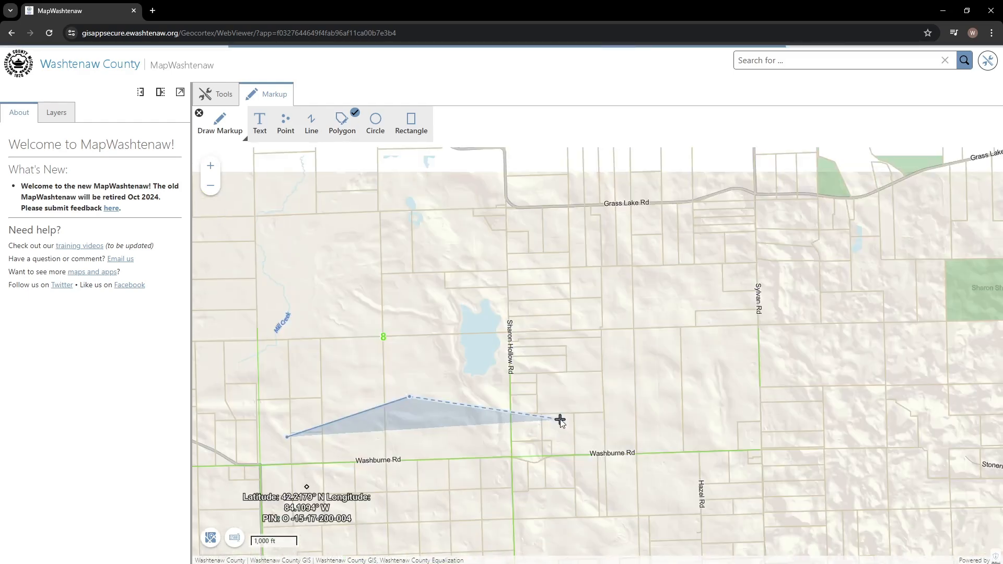
{"action": "left_click_drag", "start_coordinate": [466, 478], "coordinate": [678, 442]}
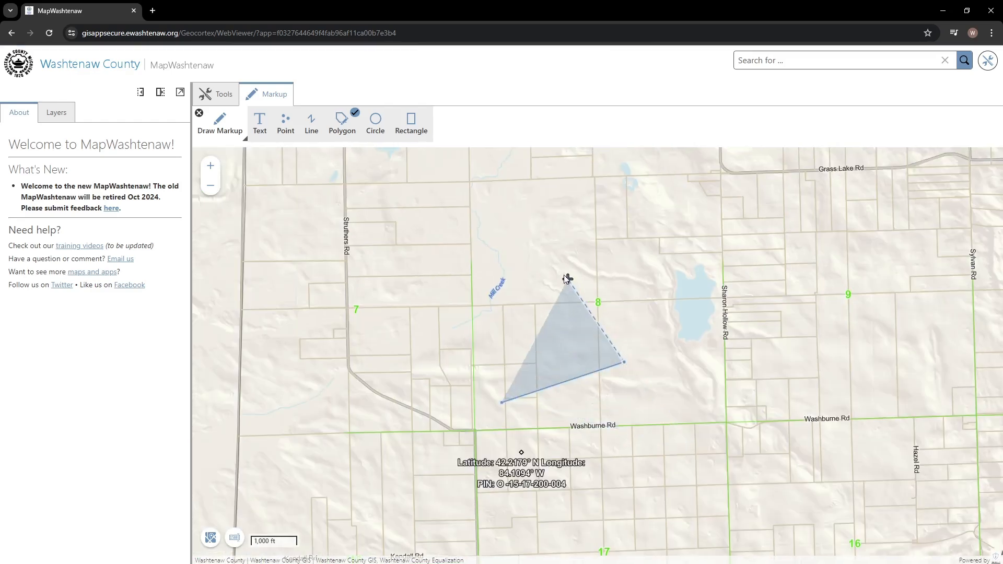
{"action": "left_click", "coordinate": [544, 202]}
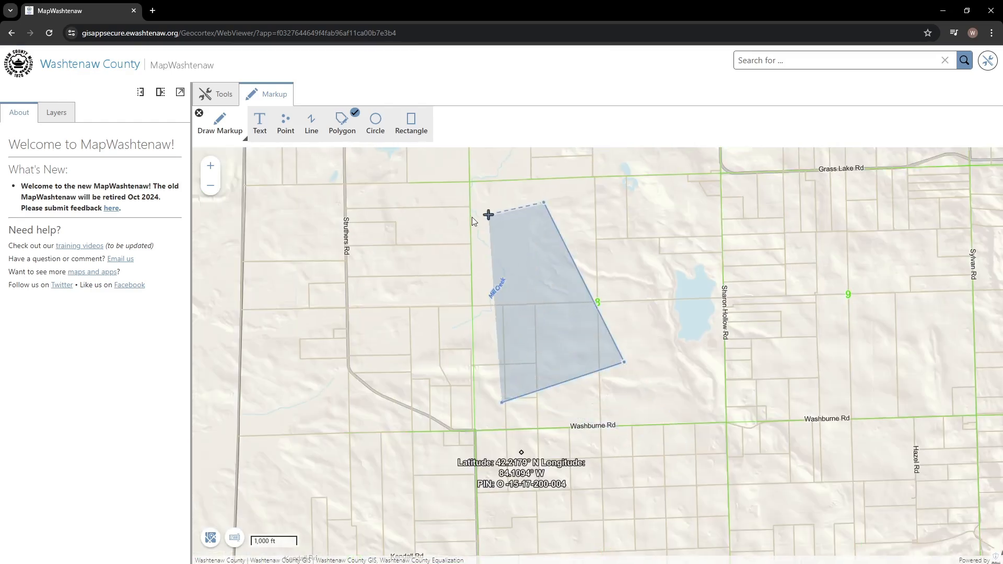
{"action": "left_click", "coordinate": [372, 241]}
{"action": "left_click", "coordinate": [318, 339]}
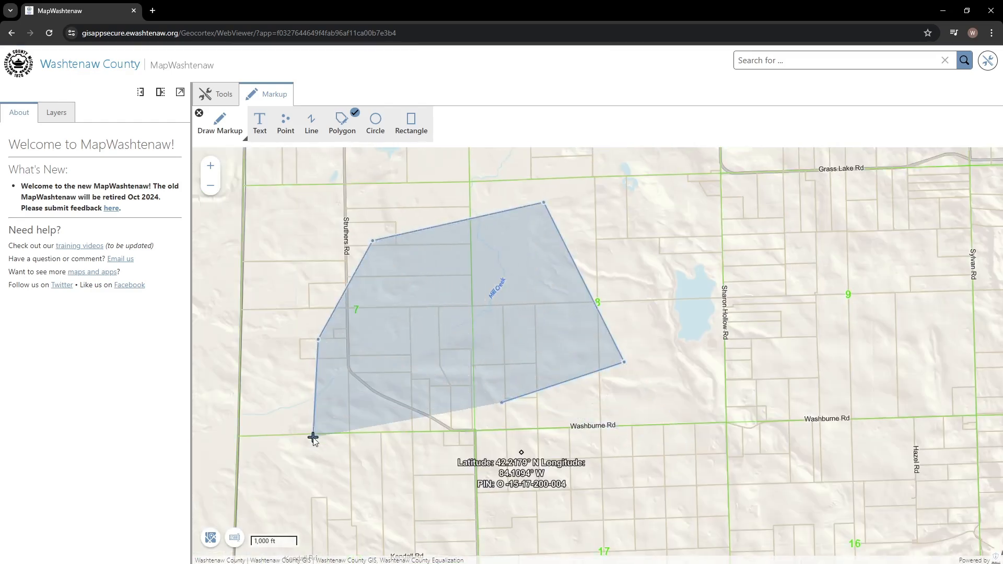
{"action": "double_click", "coordinate": [312, 437]}
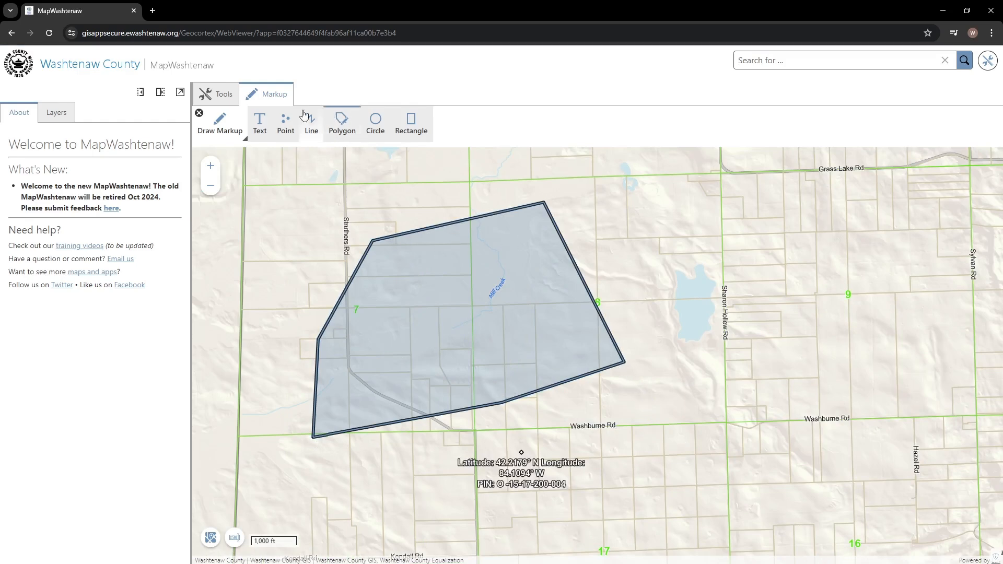
{"action": "left_click", "coordinate": [199, 112]}
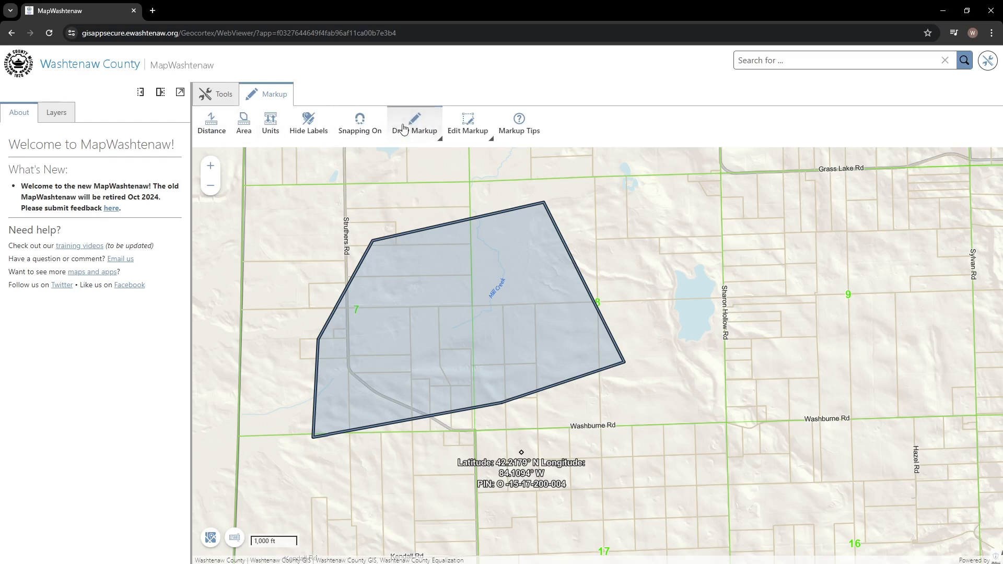
Enable snapping and draw a triangular polygon markup with its northern edge snapped to the parcel line crossing the lake west of Sharon Hollow Rd
{"action": "left_click", "coordinate": [363, 128]}
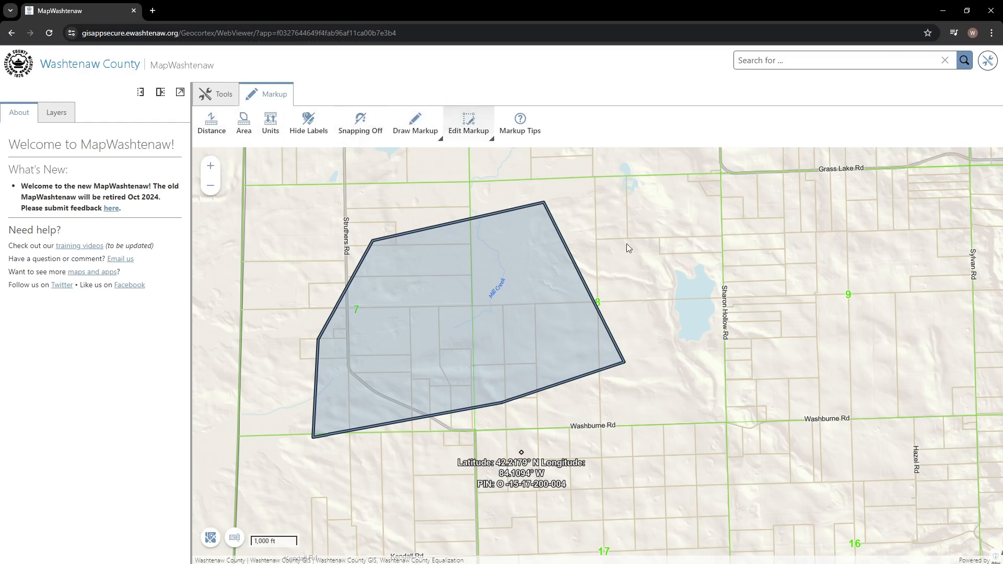
{"action": "left_click", "coordinate": [415, 124]}
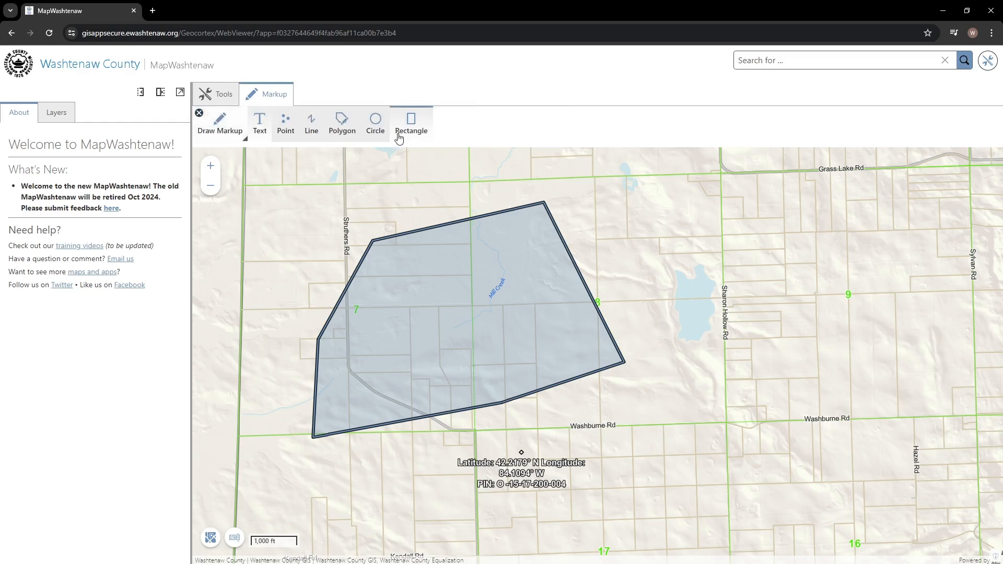
{"action": "left_click", "coordinate": [345, 132]}
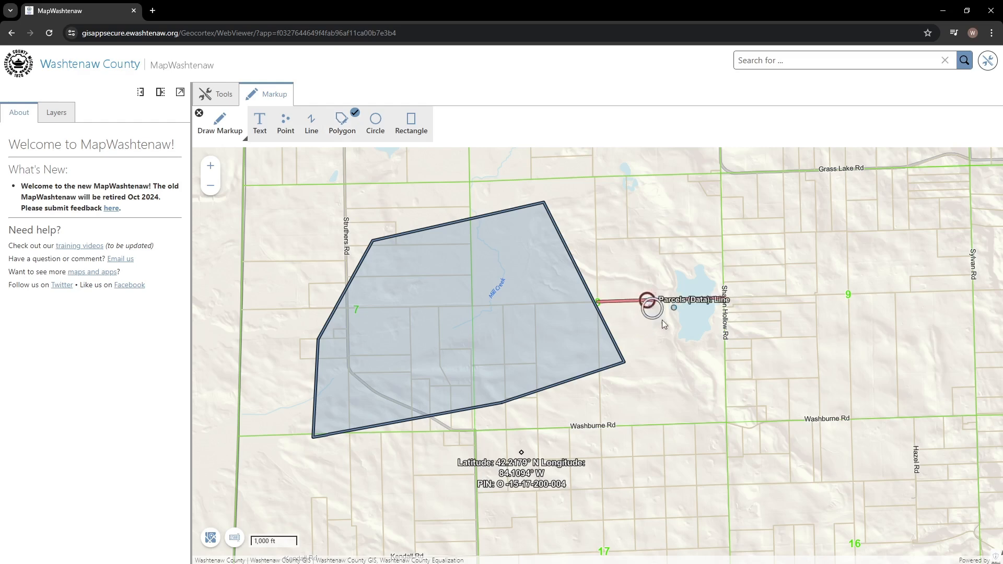
{"action": "left_click", "coordinate": [689, 299]}
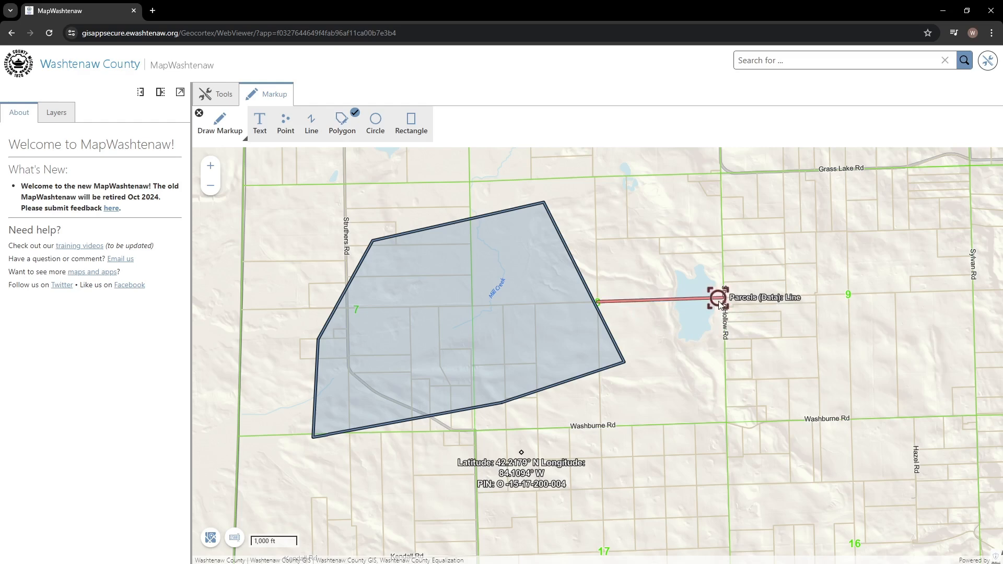
{"action": "left_click", "coordinate": [718, 298]}
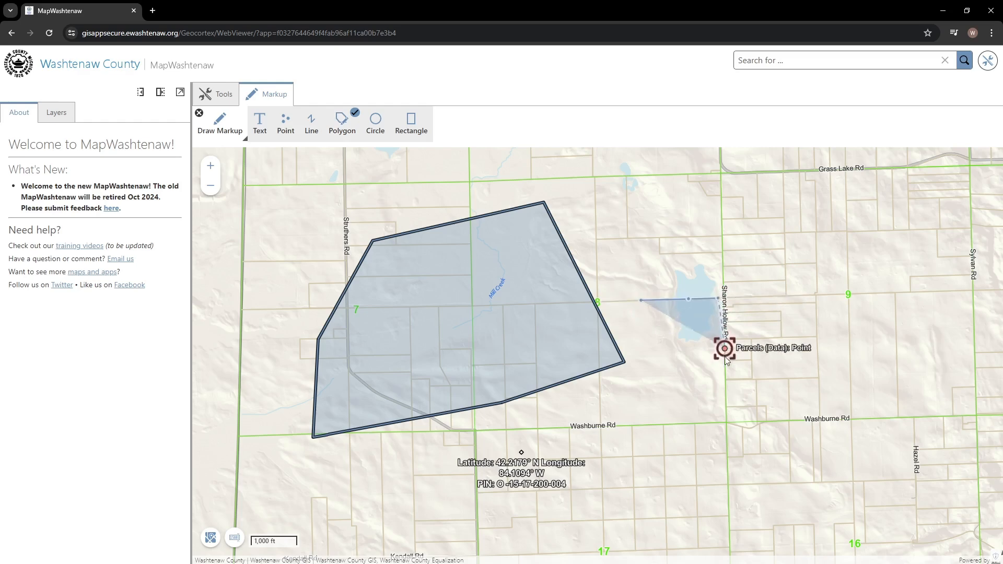
{"action": "double_click", "coordinate": [656, 371]}
{"action": "left_click", "coordinate": [199, 113]}
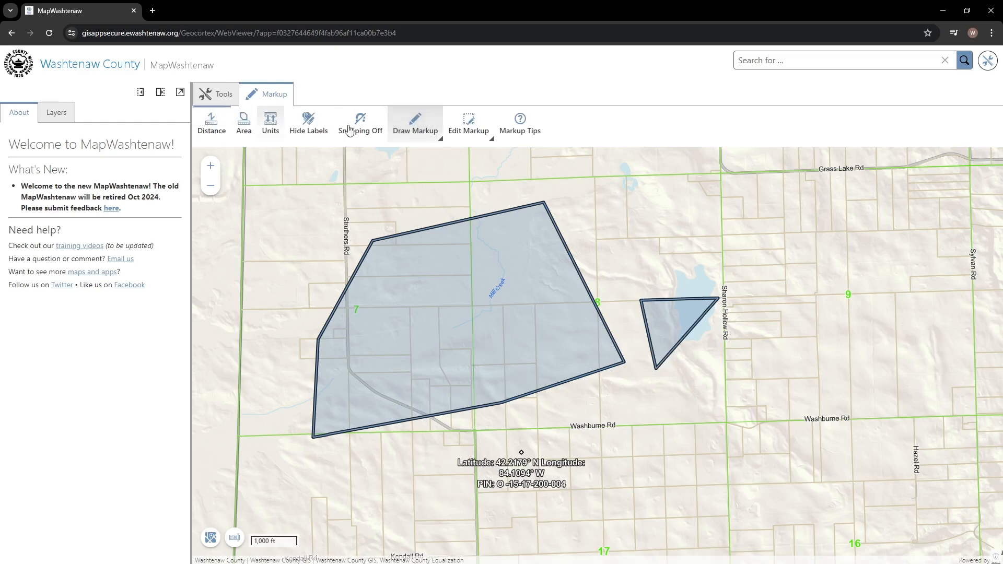
Create a markup polygon from the parcel at the northwest corner of Washburne Rd and Sharon Hollow Rd, using its feature details
{"action": "left_click", "coordinate": [217, 99]}
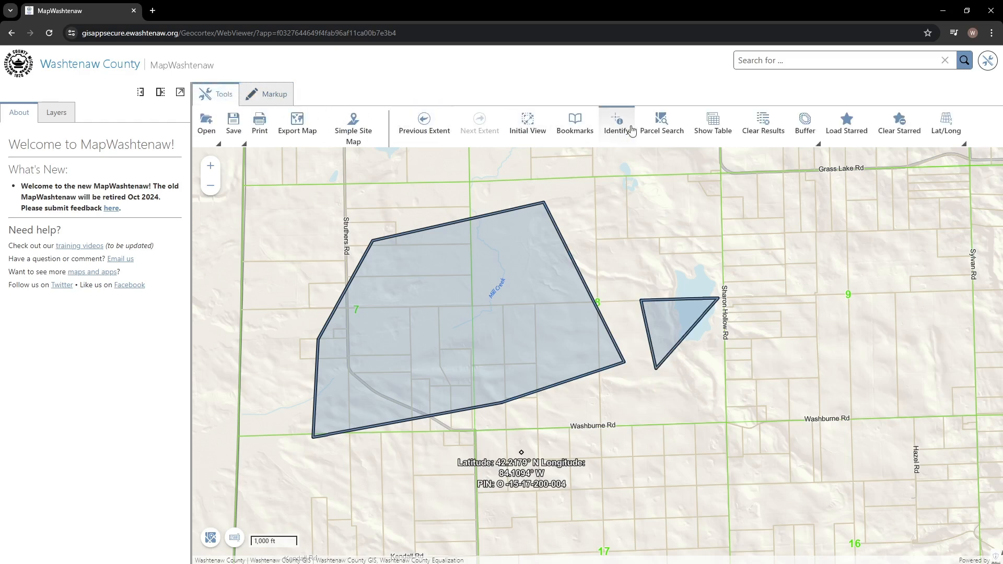
{"action": "left_click", "coordinate": [676, 387]}
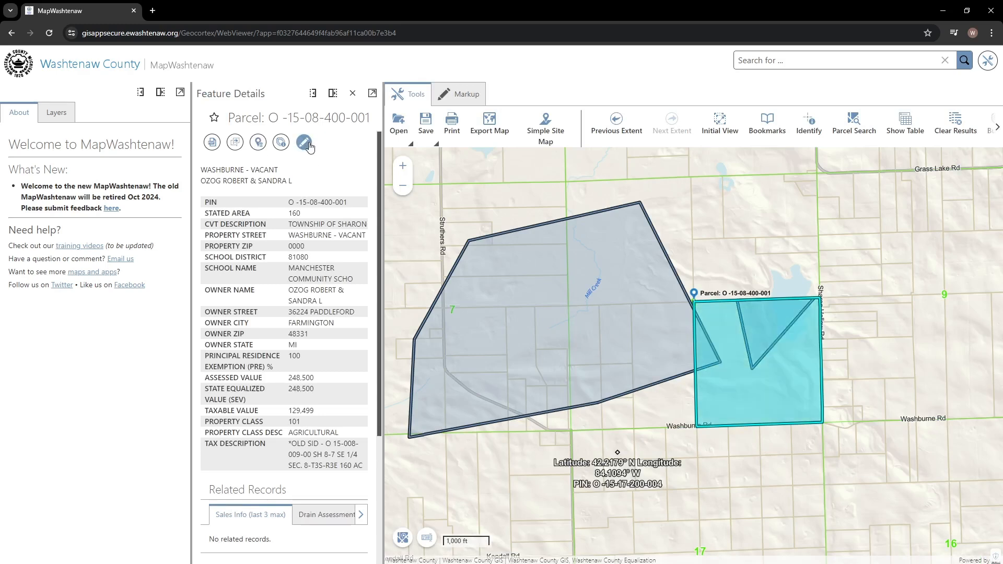
{"action": "left_click", "coordinate": [353, 94]}
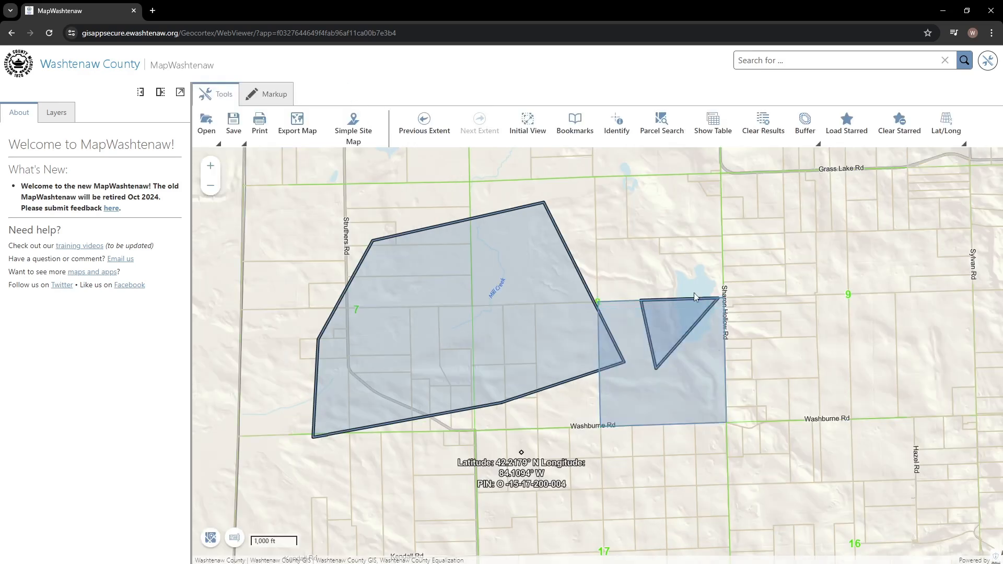
Delete the parcel-shaped markup and the triangle markup west of Sharon Hollow Rd
{"action": "left_click_drag", "start_coordinate": [817, 324], "coordinate": [669, 313]}
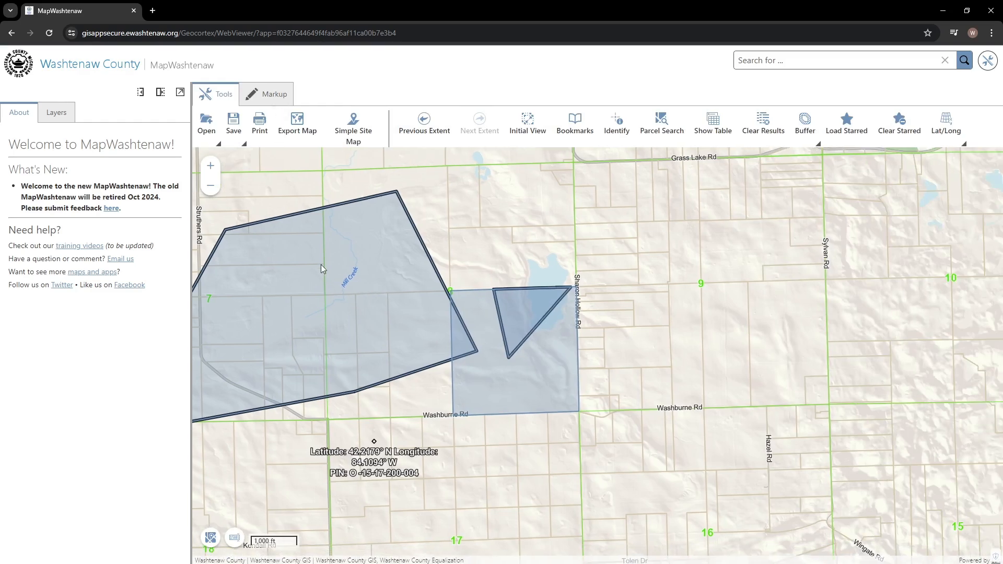
{"action": "left_click", "coordinate": [268, 96]}
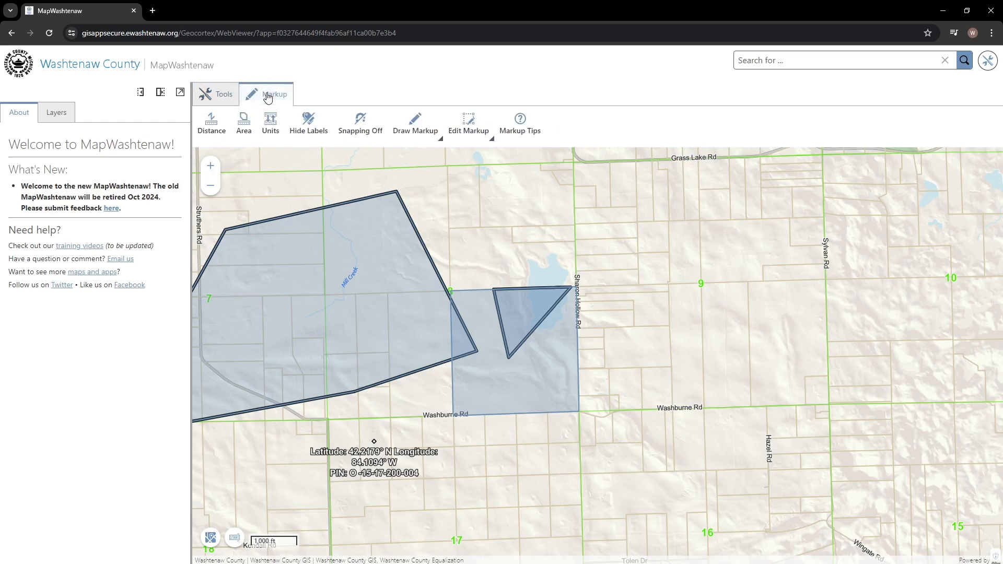
{"action": "left_click", "coordinate": [462, 133]}
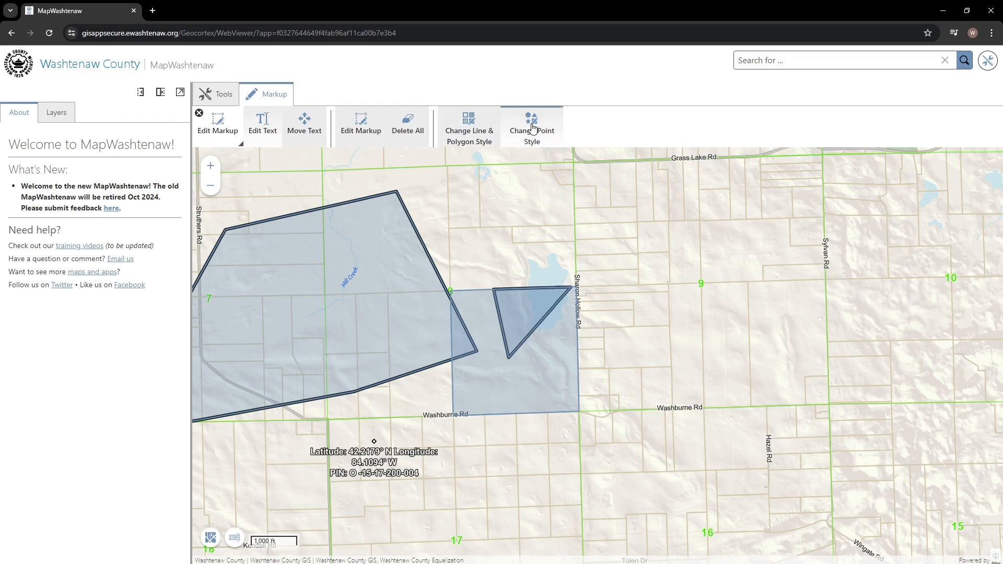
{"action": "left_click", "coordinate": [361, 125]}
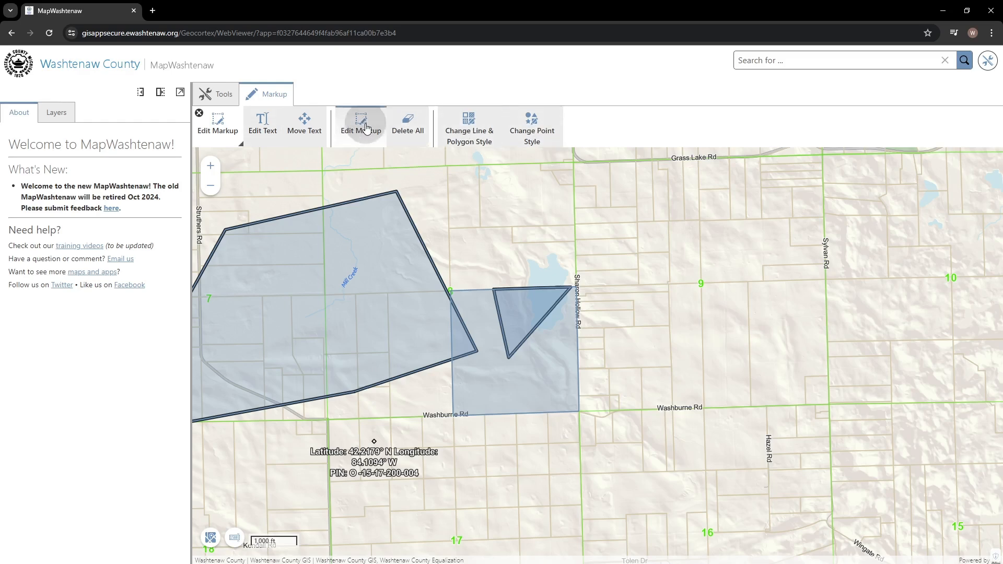
{"action": "left_click", "coordinate": [525, 312]}
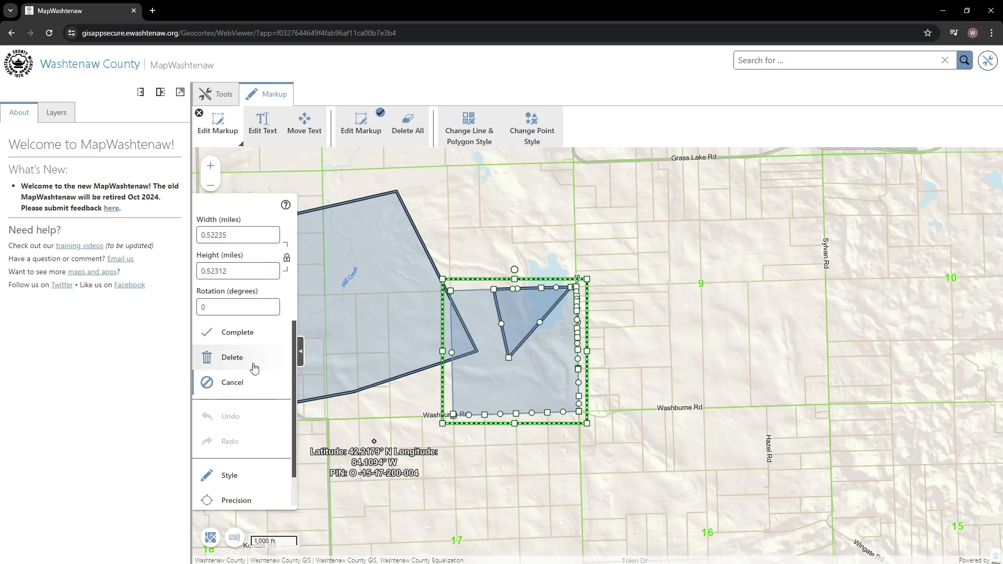
{"action": "left_click", "coordinate": [233, 359]}
Try to reshape the large polygon by pulling its northern edge's midpoint and its northwest vertex inward, and leave editing without completing
{"action": "left_click_drag", "start_coordinate": [429, 408], "coordinate": [604, 400]}
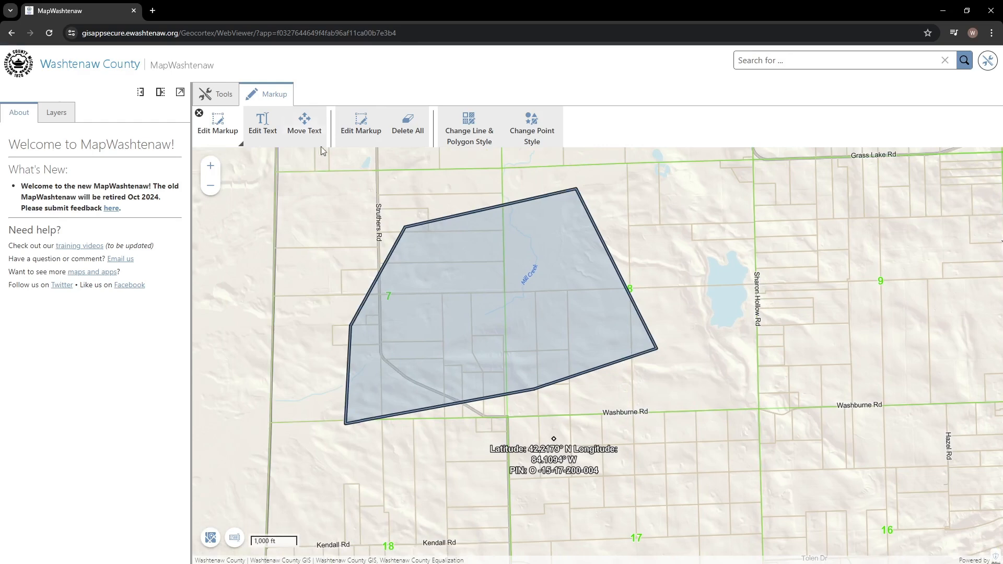
{"action": "left_click", "coordinate": [360, 125]}
{"action": "left_click", "coordinate": [513, 268]}
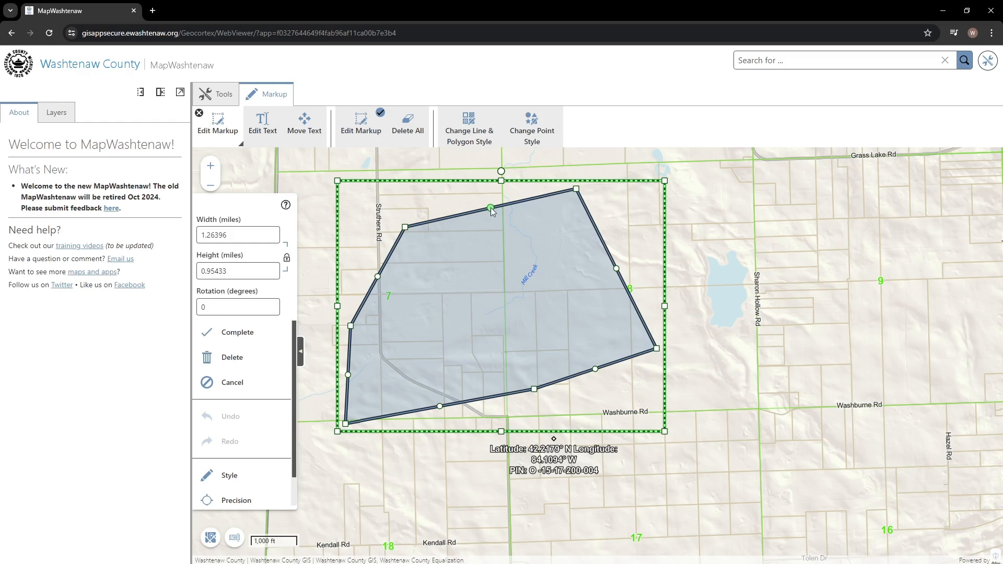
{"action": "left_click_drag", "start_coordinate": [491, 208], "coordinate": [504, 281]}
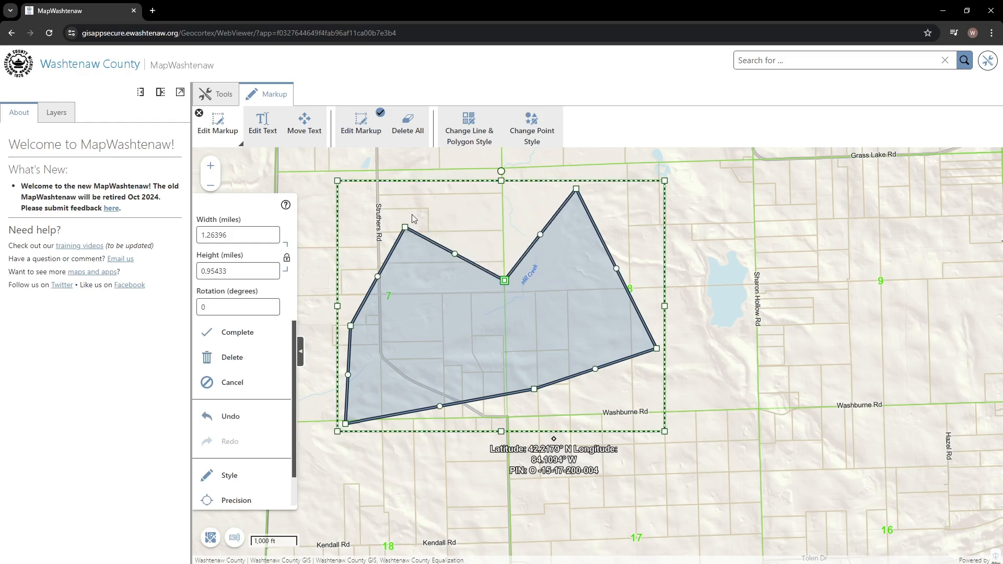
{"action": "left_click_drag", "start_coordinate": [406, 228], "coordinate": [420, 277]}
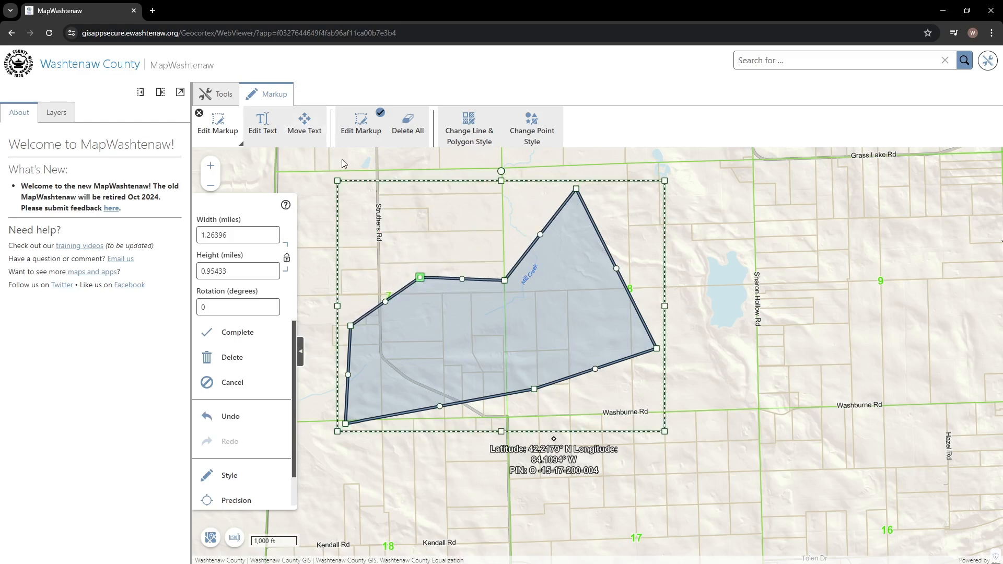
{"action": "left_click", "coordinate": [199, 113]}
Turn off snapping, rotate the large polygon about 98 degrees and resize it to about 0.52 miles wide and 0.82 miles high
{"action": "left_click", "coordinate": [358, 130]}
{"action": "left_click", "coordinate": [469, 128]}
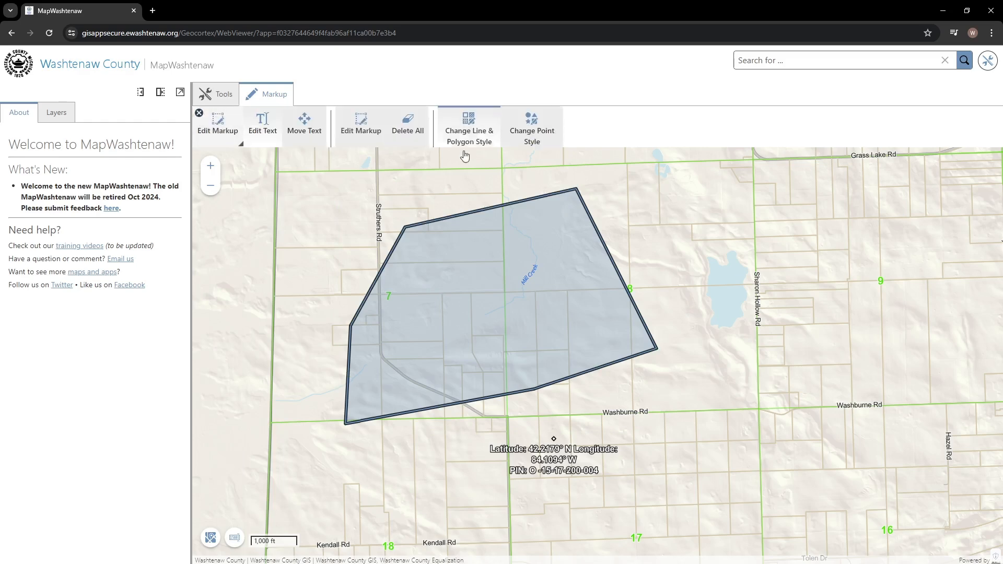
{"action": "left_click", "coordinate": [361, 125]}
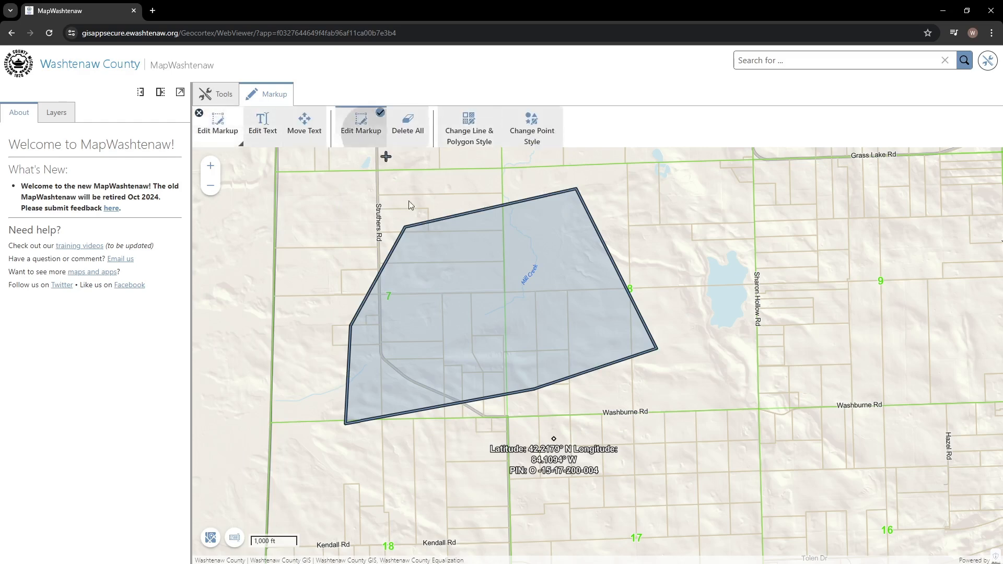
{"action": "left_click", "coordinate": [472, 268]}
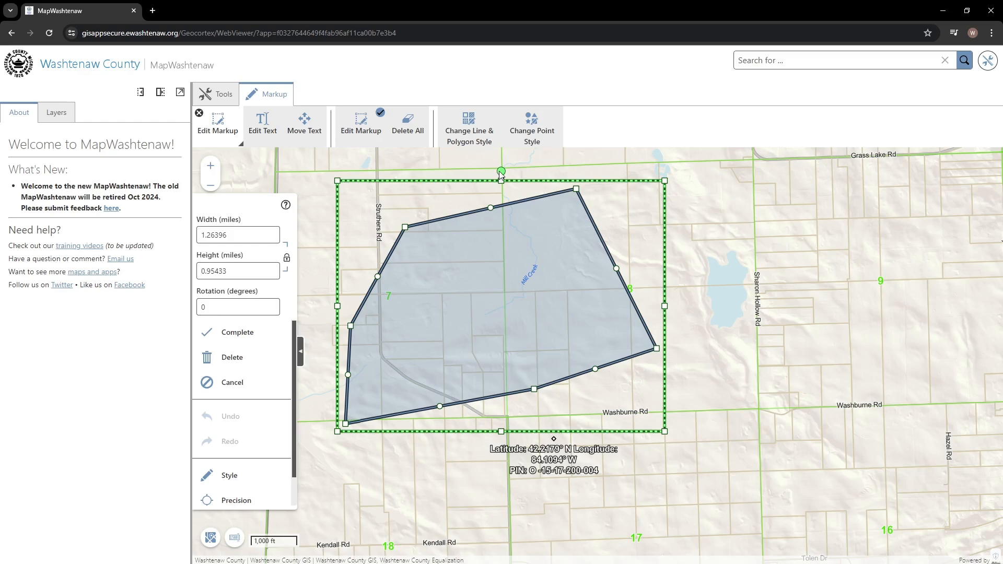
{"action": "left_click_drag", "start_coordinate": [502, 173], "coordinate": [635, 330]}
{"action": "left_click_drag", "start_coordinate": [616, 466], "coordinate": [560, 376]}
{"action": "left_click_drag", "start_coordinate": [561, 296], "coordinate": [579, 296]}
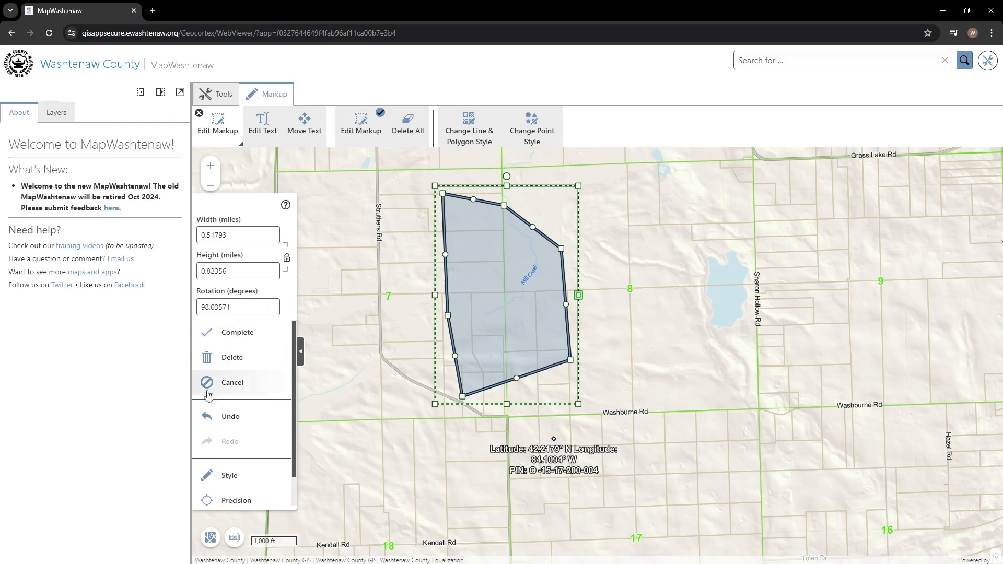
Change the large polygon's fill colour to bright green, hex 58E207
{"action": "left_click", "coordinate": [227, 478]}
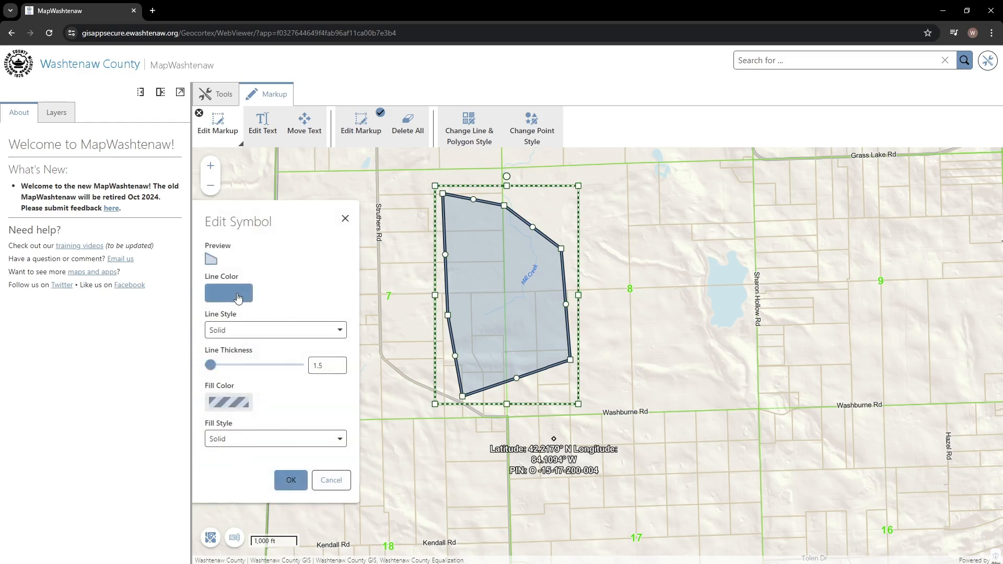
{"action": "left_click", "coordinate": [241, 410]}
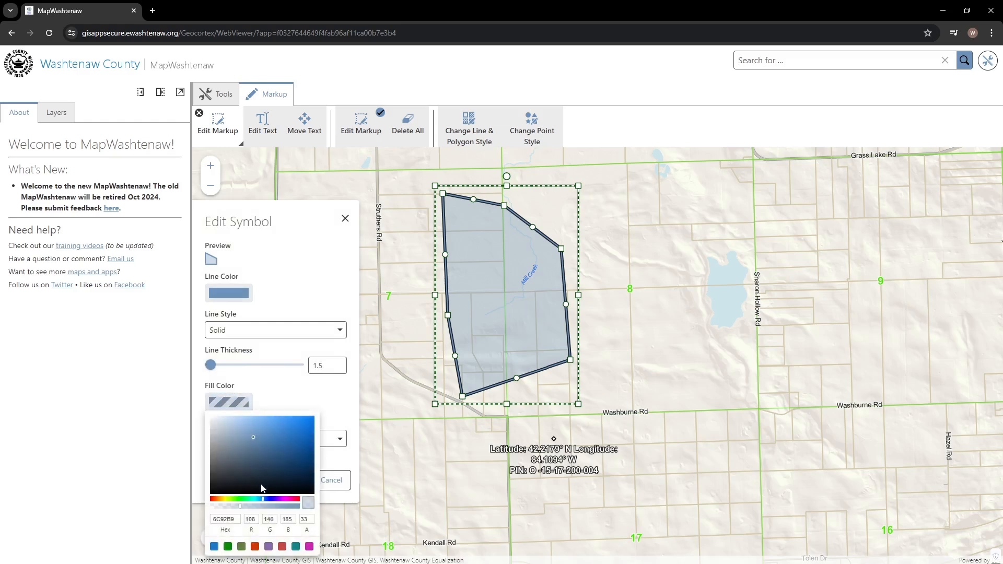
{"action": "left_click", "coordinate": [235, 500]}
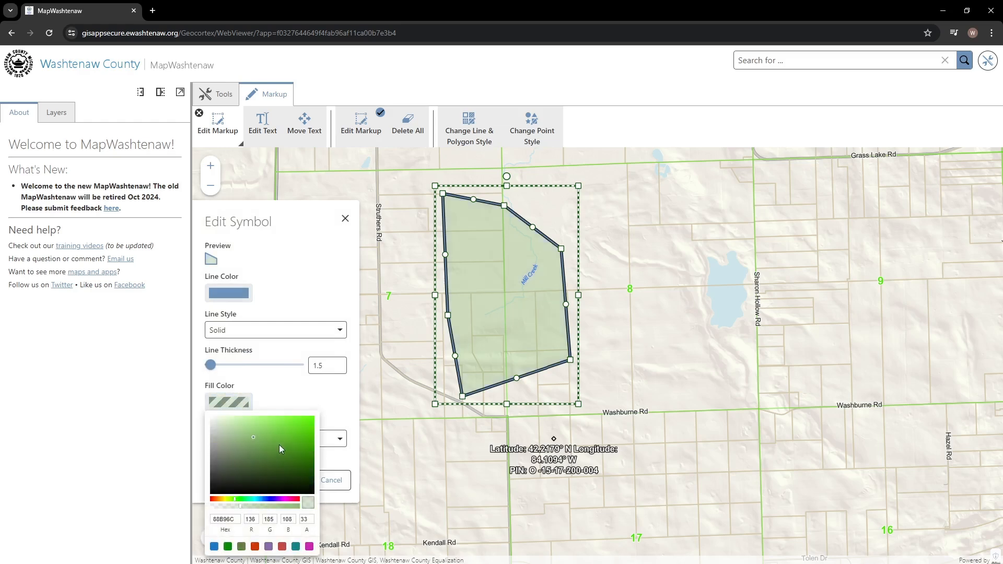
{"action": "left_click", "coordinate": [302, 427]}
{"action": "left_click_drag", "start_coordinate": [305, 426], "coordinate": [312, 425]}
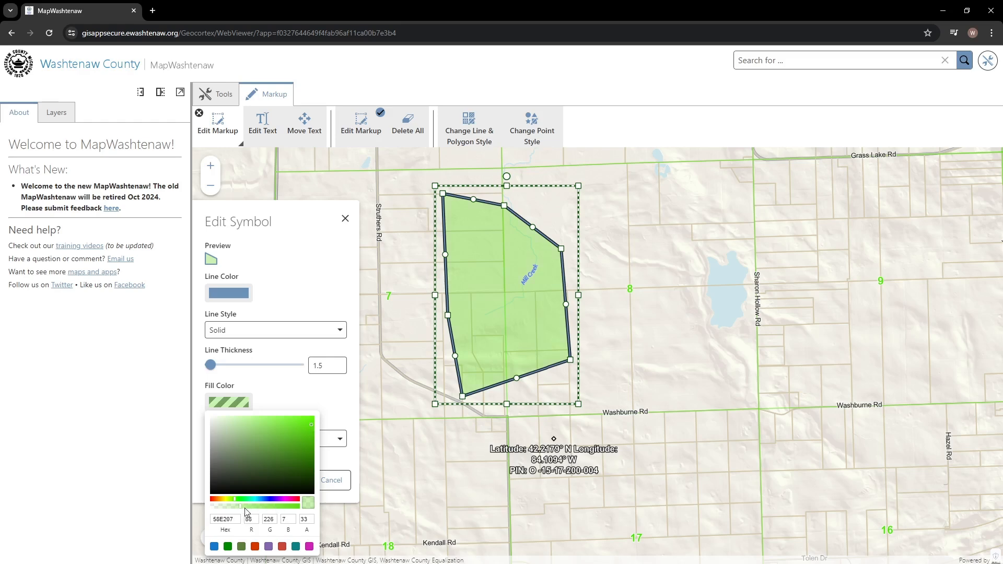
Lower the opacity of the large polygon's green fill, apply the style and complete the edit
{"action": "left_click_drag", "start_coordinate": [258, 512], "coordinate": [223, 512]}
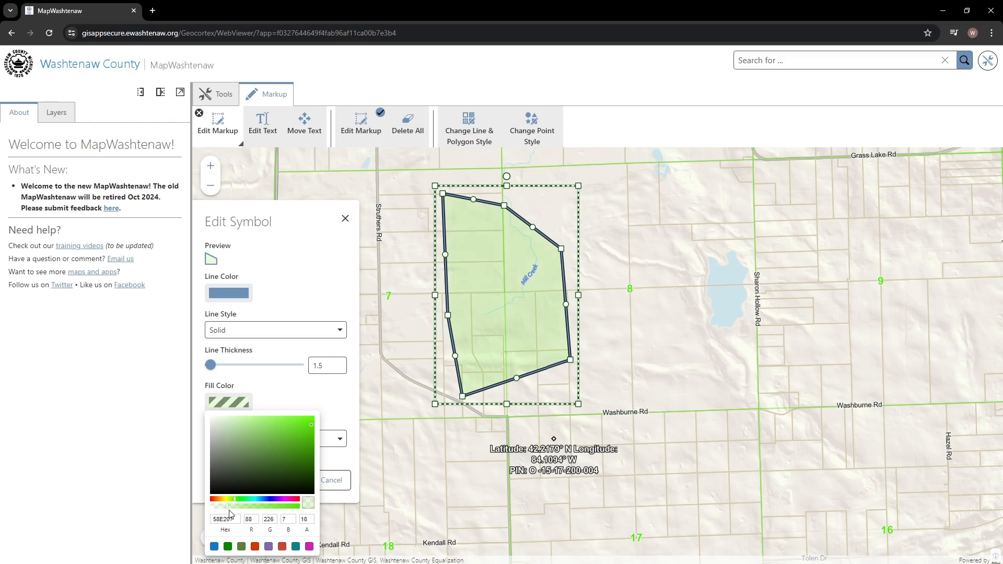
{"action": "left_click_drag", "start_coordinate": [230, 512], "coordinate": [216, 515]}
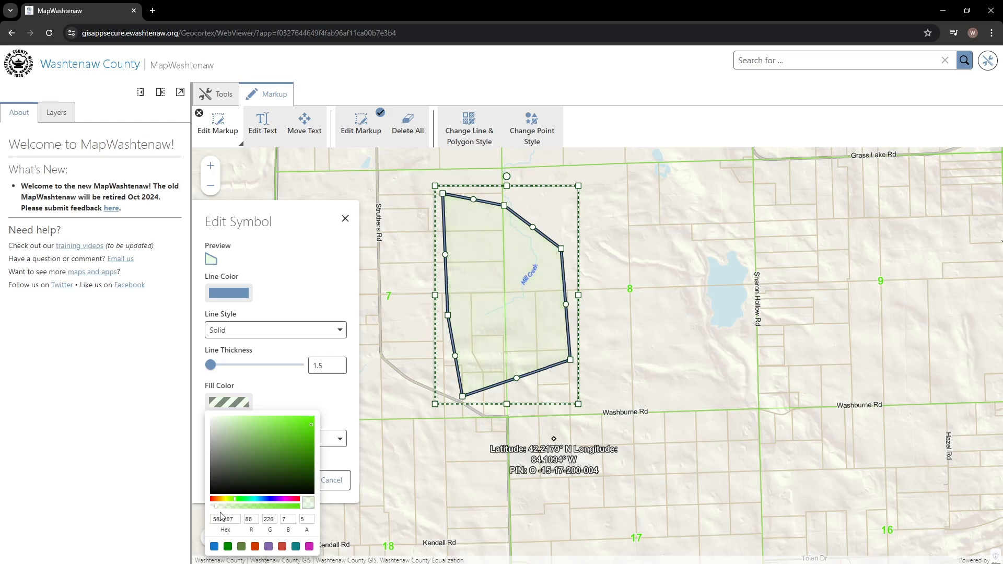
{"action": "left_click", "coordinate": [337, 418]}
{"action": "left_click", "coordinate": [291, 480]}
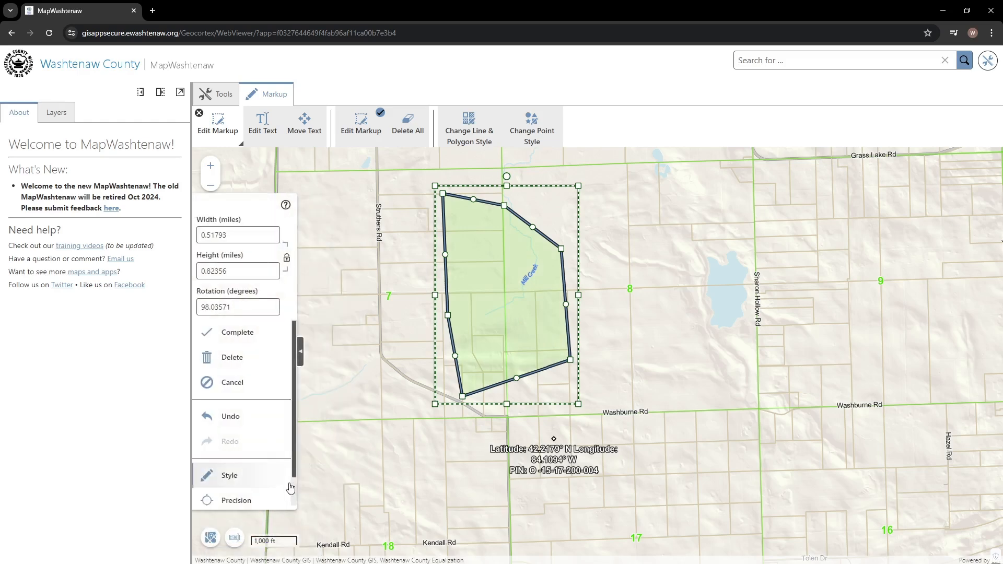
{"action": "left_click", "coordinate": [233, 340]}
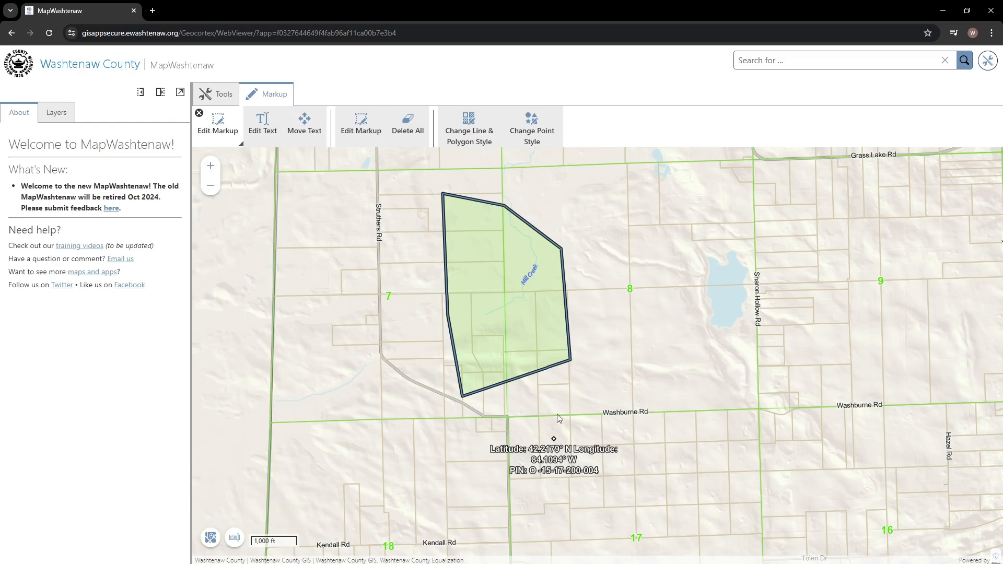
Move the latitude/longitude note northeast, to the open area east of the green polygon and north of Washburne Rd
{"action": "left_click", "coordinate": [312, 130]}
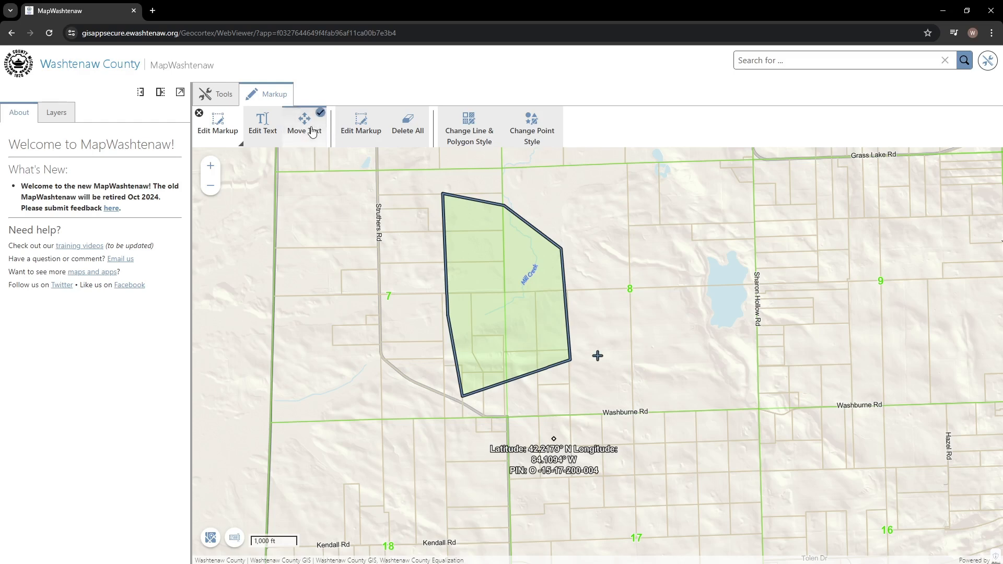
{"action": "left_click", "coordinate": [555, 440]}
{"action": "left_click_drag", "start_coordinate": [554, 440], "coordinate": [659, 353]}
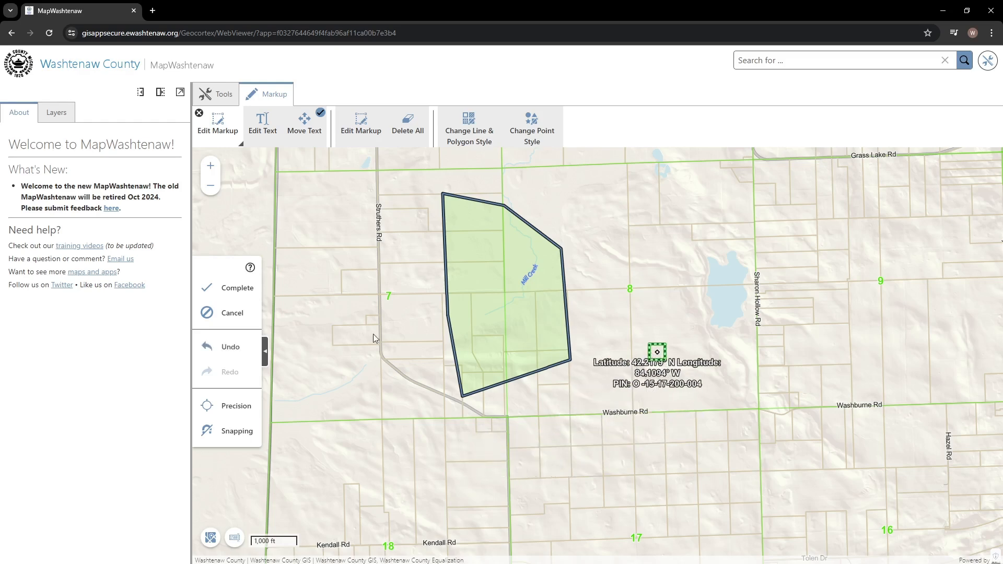
{"action": "left_click", "coordinate": [228, 292]}
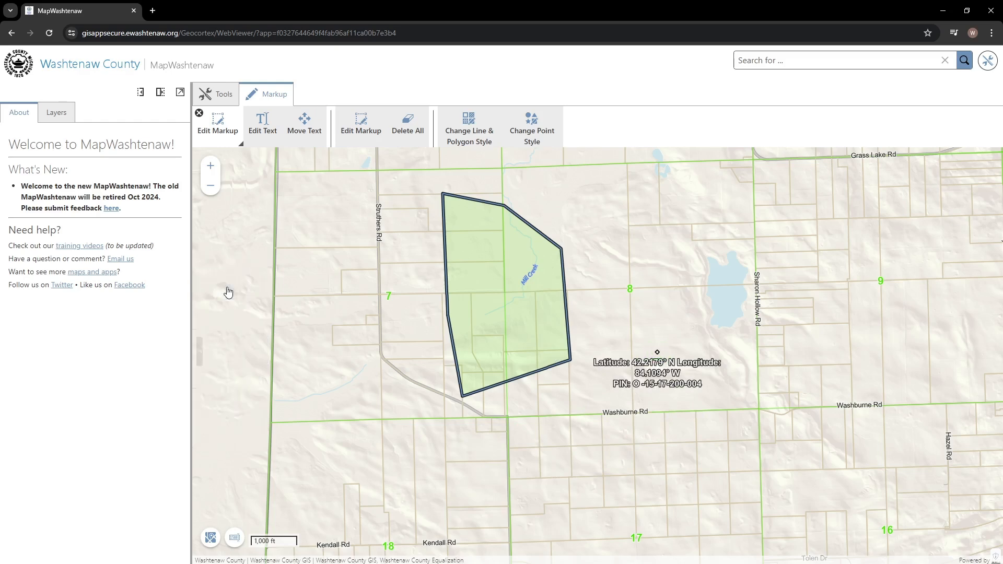
Remove the PIN line from the location note's text, leaving only the latitude and longitude
{"action": "left_click", "coordinate": [269, 129]}
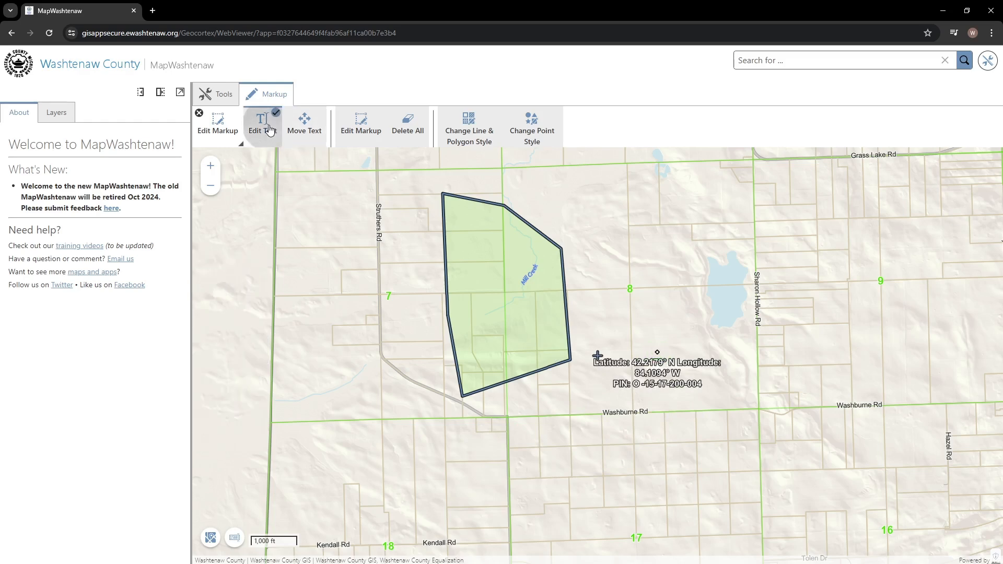
{"action": "left_click", "coordinate": [657, 355]}
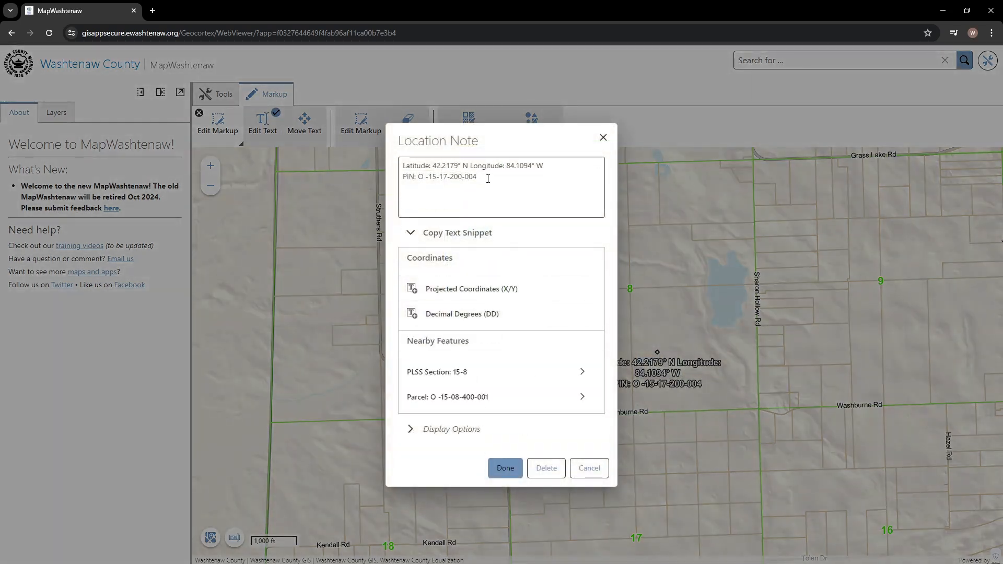
{"action": "left_click_drag", "start_coordinate": [488, 180], "coordinate": [382, 172]}
{"action": "key", "text": "BackSpace"}
{"action": "left_click", "coordinate": [505, 468]}
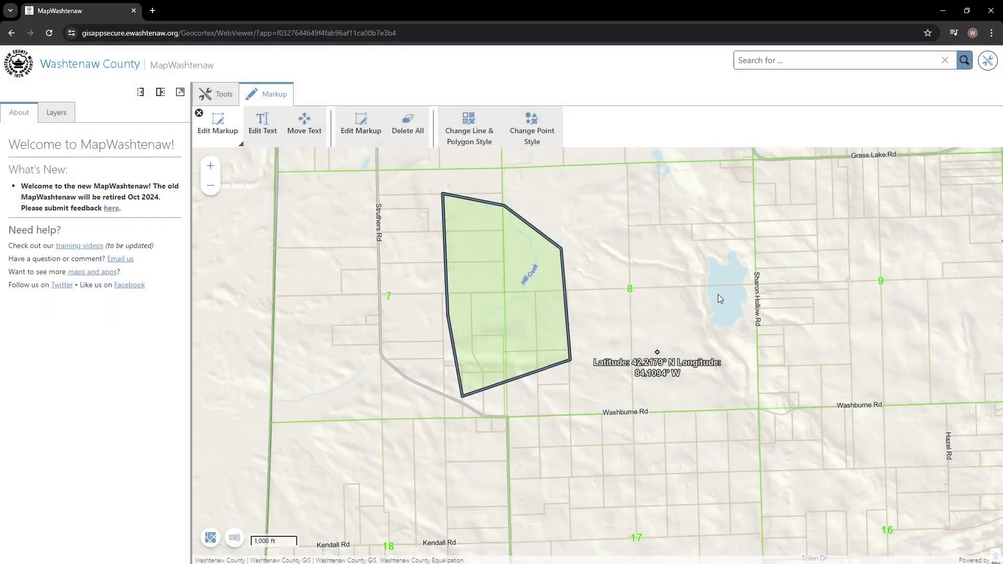
Set the location note's text decoration to Underline in its display options
{"action": "left_click", "coordinate": [258, 134]}
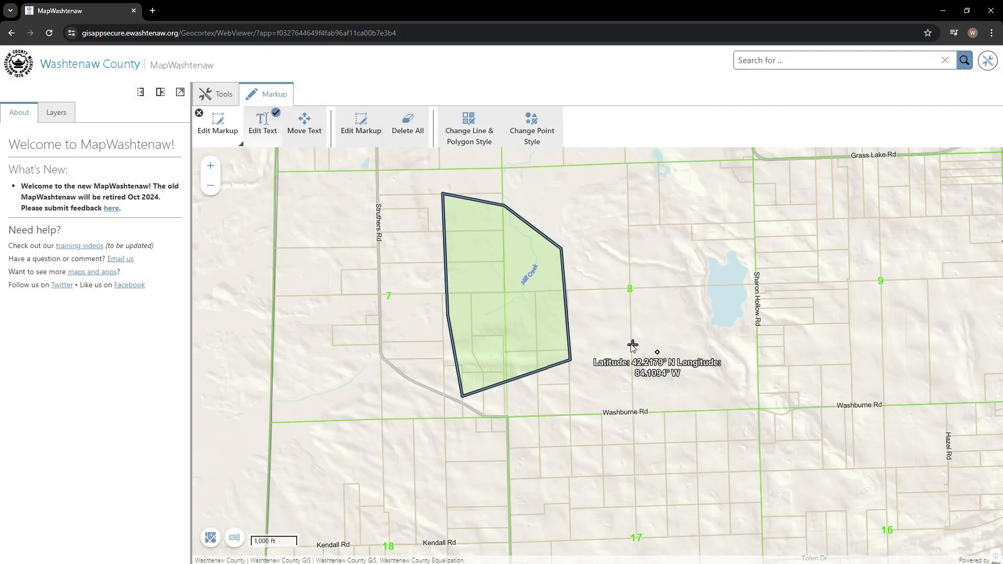
{"action": "left_click", "coordinate": [657, 354]}
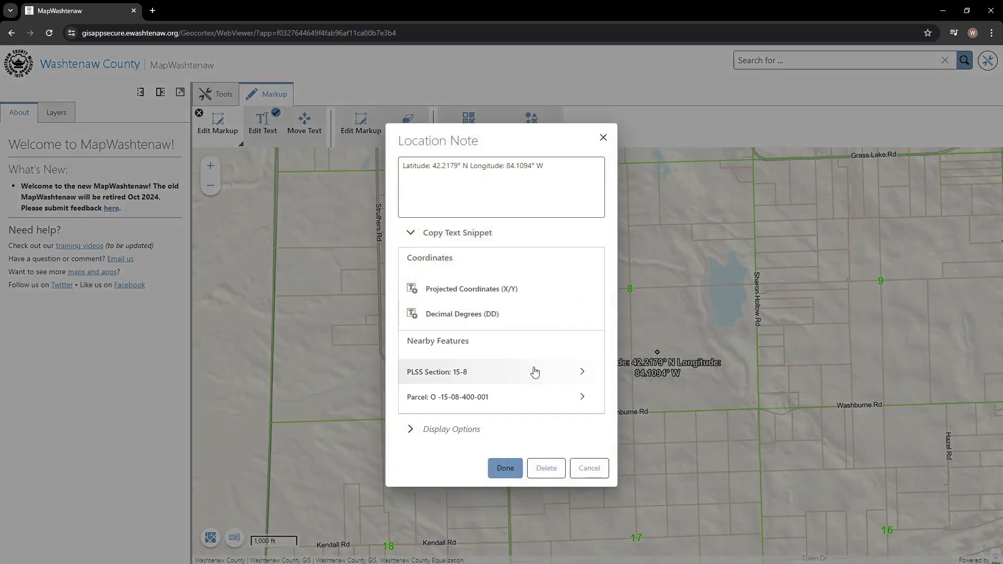
{"action": "left_click", "coordinate": [449, 424]}
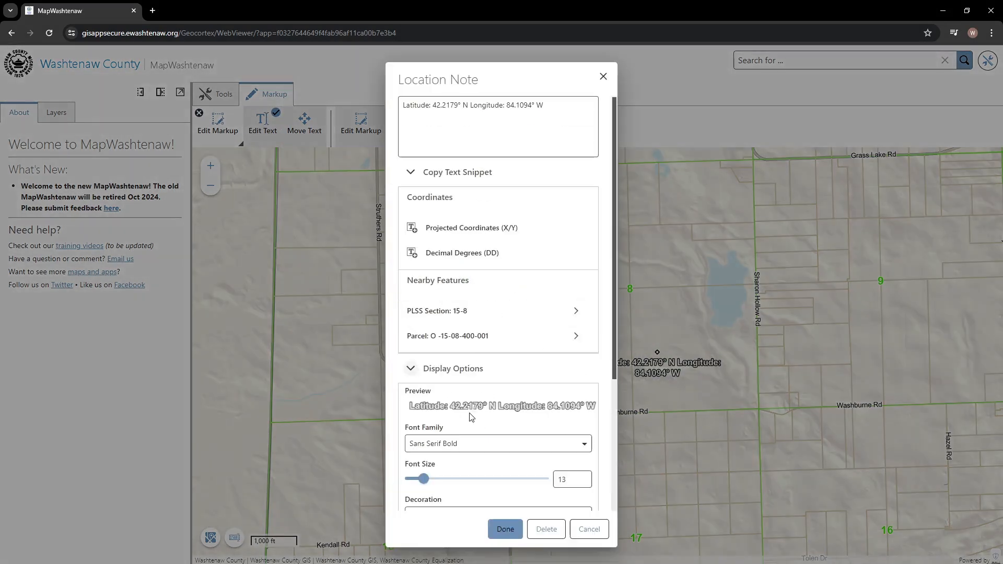
{"action": "scroll", "coordinate": [496, 415], "scroll_direction": "down", "scroll_amount": 5}
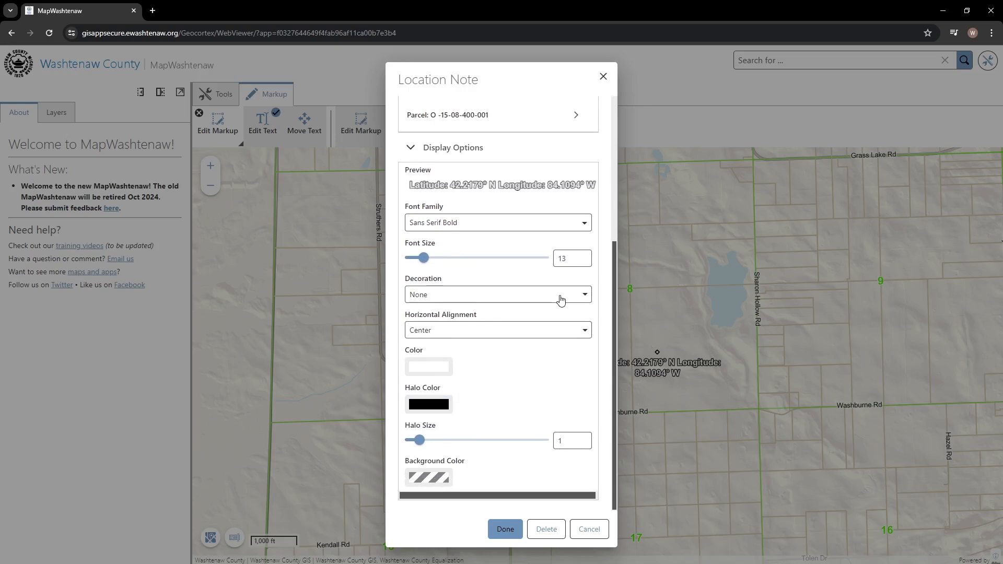
{"action": "left_click", "coordinate": [440, 327]}
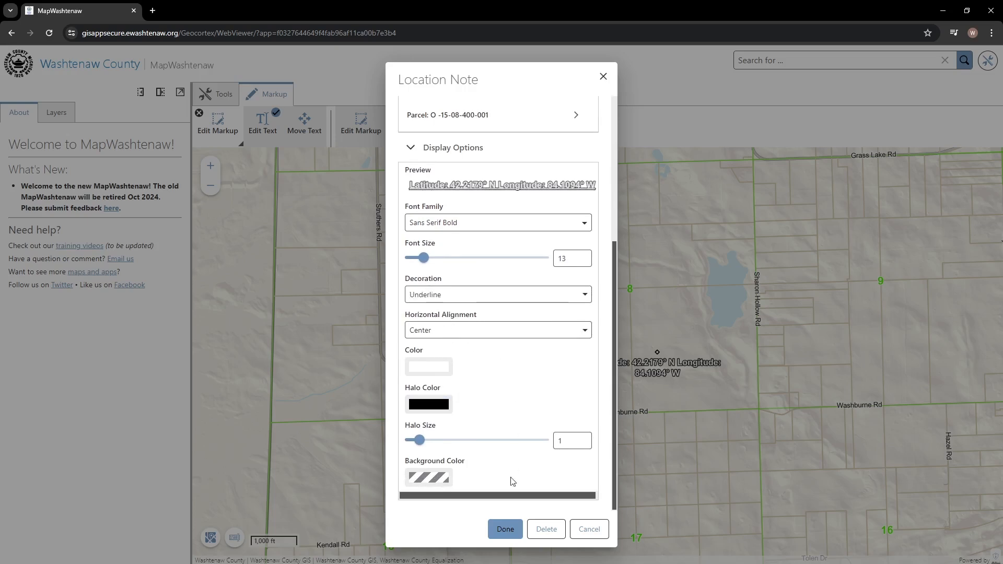
{"action": "left_click", "coordinate": [505, 529]}
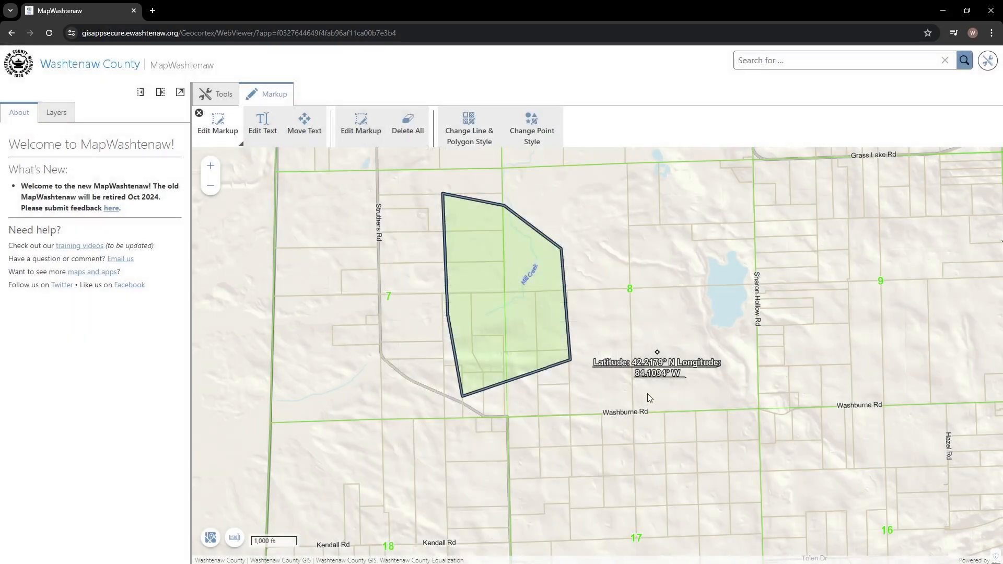
Restyle the westernmost of the three point markers in northwest Jackson County as a Diamond with marker size 23
{"action": "scroll", "coordinate": [424, 261], "scroll_direction": "down", "scroll_amount": 4}
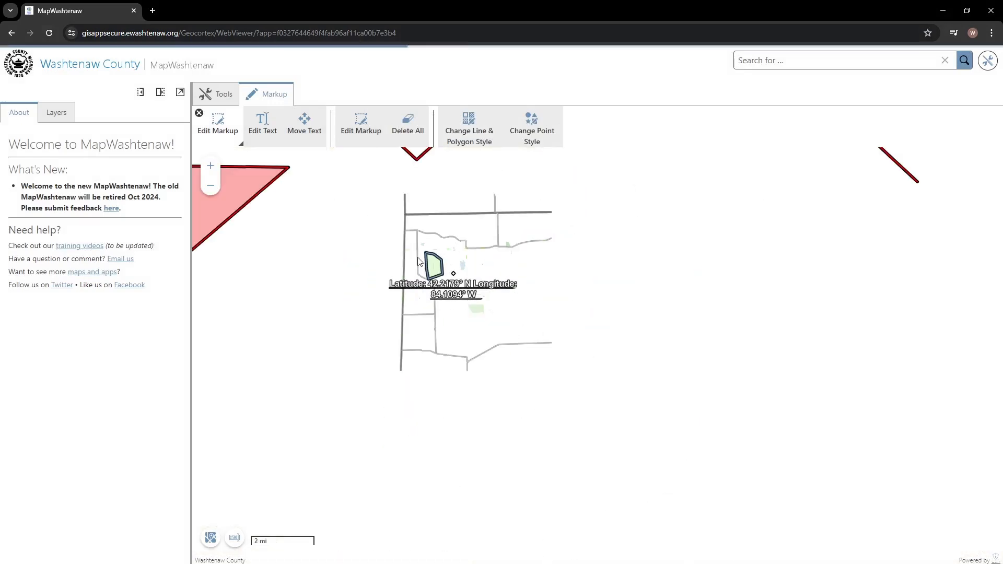
{"action": "left_click_drag", "start_coordinate": [412, 292], "coordinate": [540, 404]}
{"action": "scroll", "coordinate": [412, 385], "scroll_direction": "down", "scroll_amount": 4}
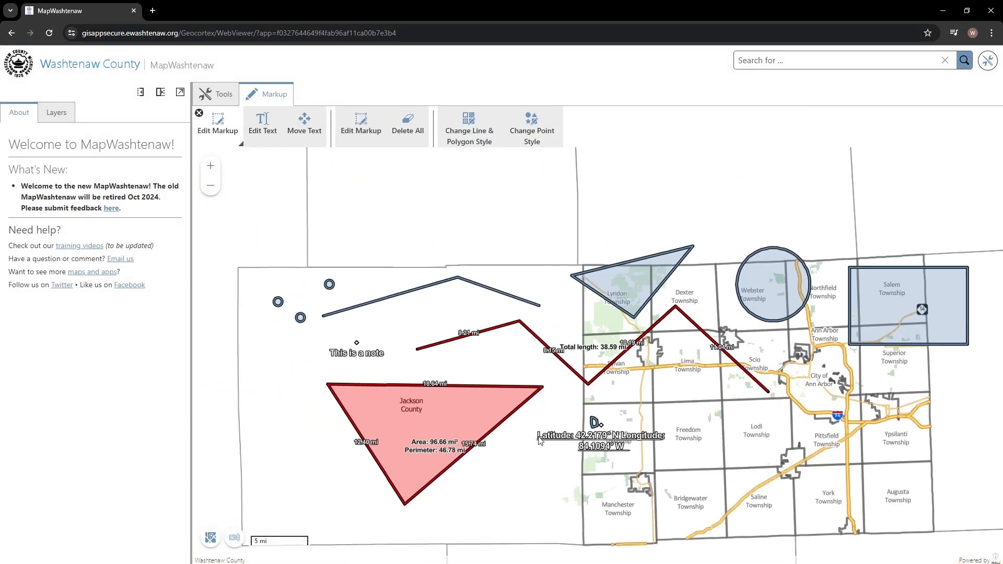
{"action": "scroll", "coordinate": [252, 288], "scroll_direction": "up", "scroll_amount": 2}
{"action": "scroll", "coordinate": [251, 292], "scroll_direction": "up", "scroll_amount": 2}
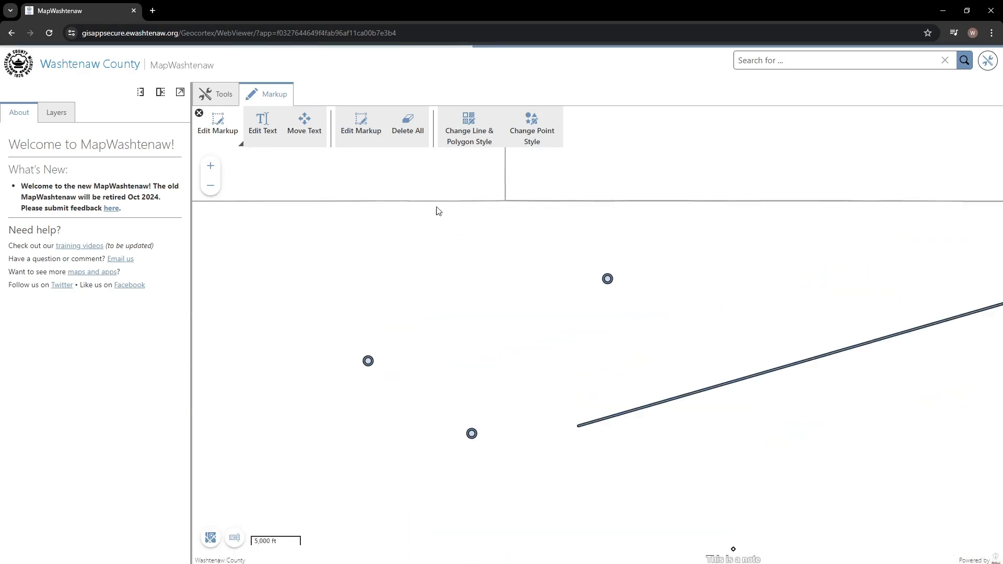
{"action": "left_click", "coordinate": [367, 132]}
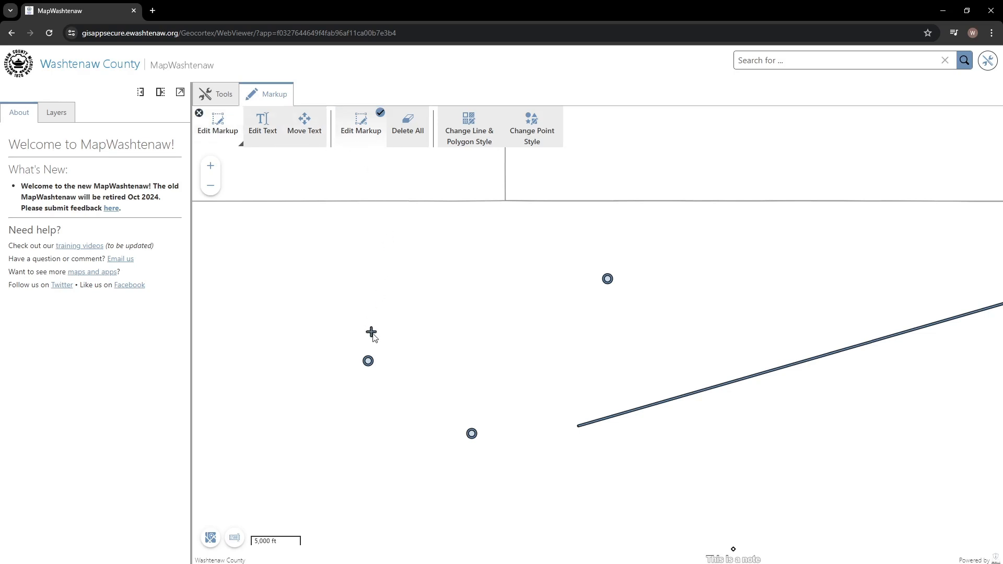
{"action": "left_click_drag", "start_coordinate": [345, 332], "coordinate": [415, 403]}
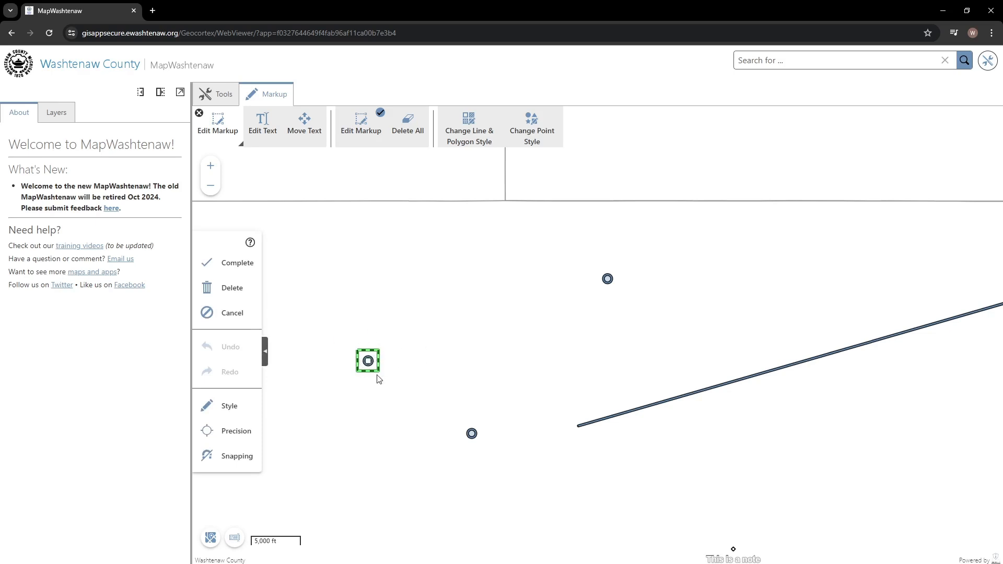
{"action": "left_click", "coordinate": [239, 410]}
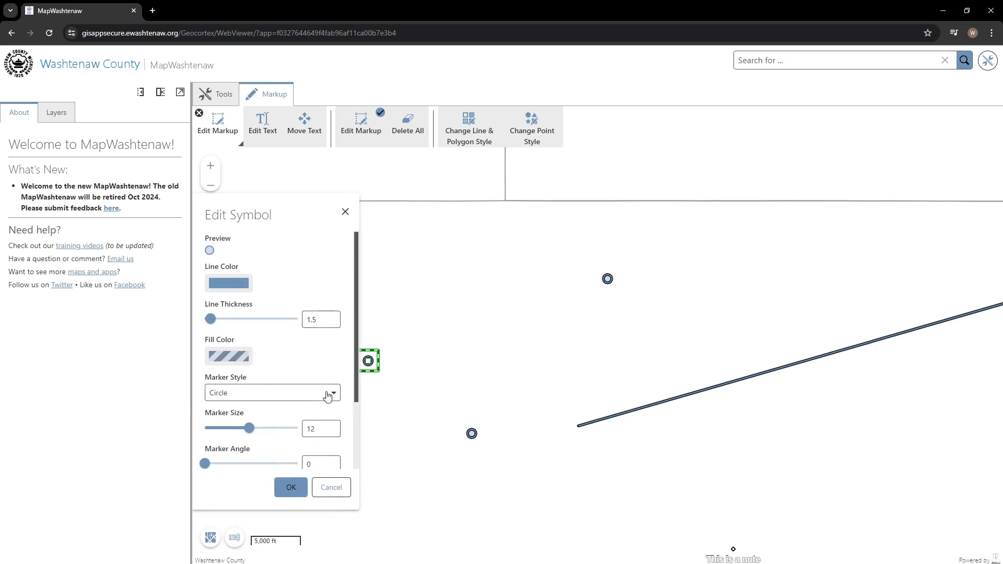
{"action": "left_click", "coordinate": [297, 417]}
{"action": "left_click", "coordinate": [299, 397]}
{"action": "left_click", "coordinate": [287, 430]}
{"action": "left_click_drag", "start_coordinate": [249, 429], "coordinate": [293, 444]}
Try the Square marker style on the selected point, settle on the X style and complete the edit
{"action": "left_click", "coordinate": [244, 406]}
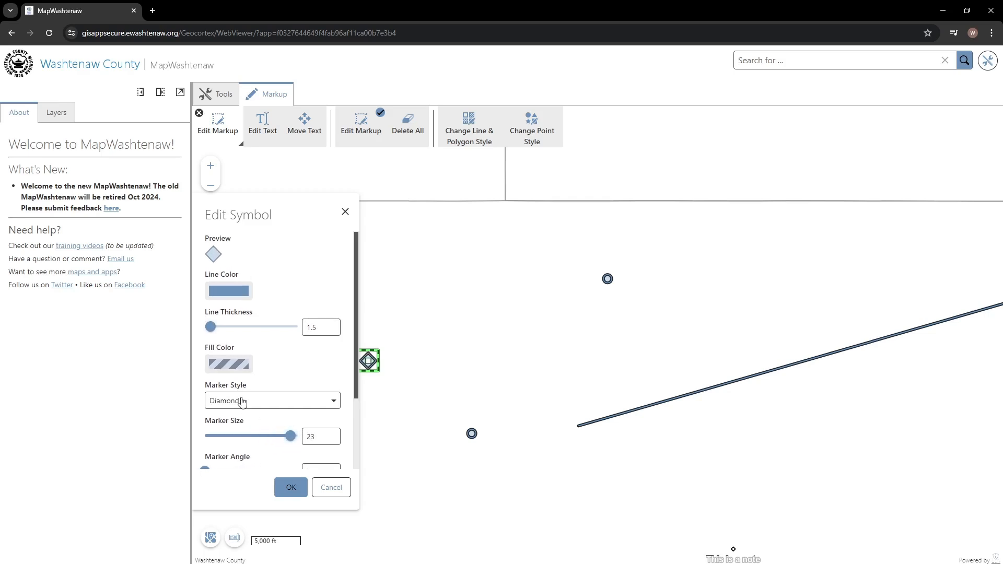
{"action": "left_click", "coordinate": [229, 454]}
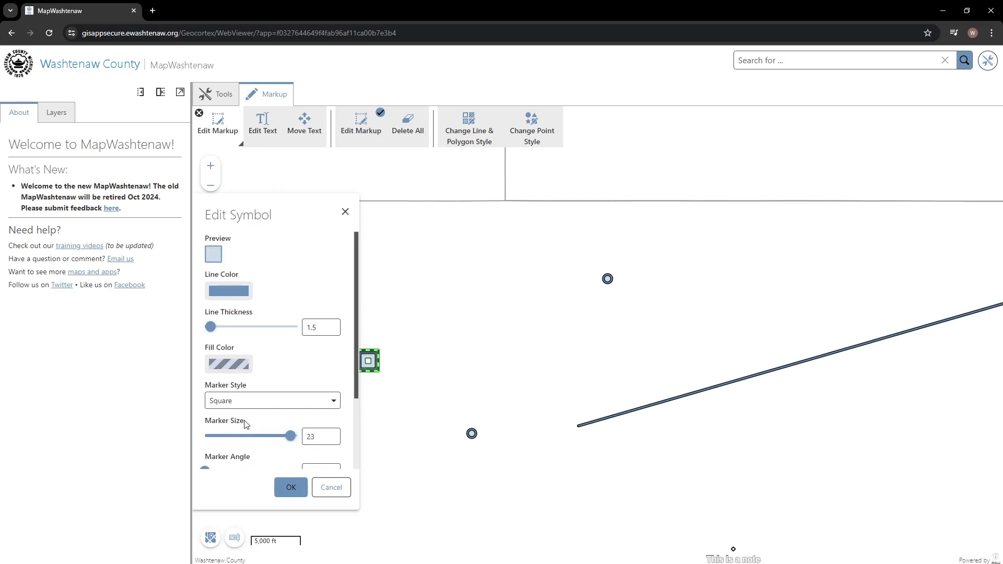
{"action": "key", "text": "Down"}
{"action": "left_click", "coordinate": [231, 401]}
{"action": "left_click", "coordinate": [232, 463]}
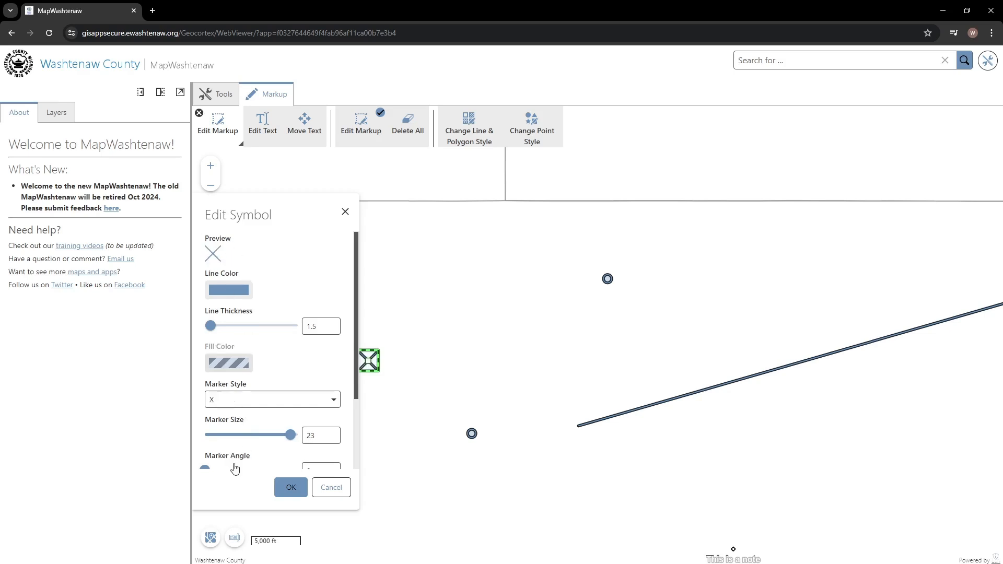
{"action": "left_click", "coordinate": [291, 488]}
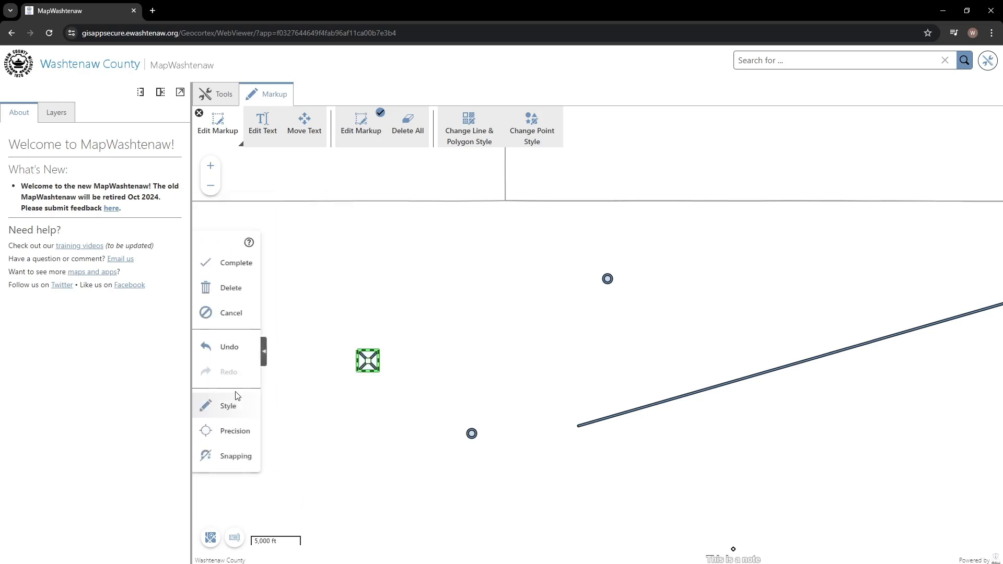
{"action": "left_click", "coordinate": [238, 264]}
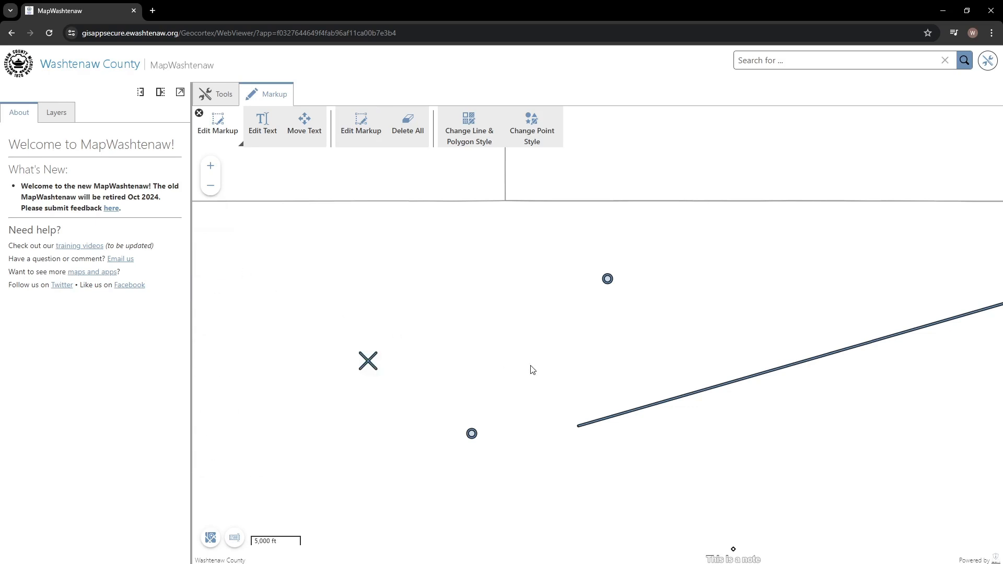
Bring all the markup into view and export it to a shapefile
{"action": "scroll", "coordinate": [530, 369], "scroll_direction": "down", "scroll_amount": 5}
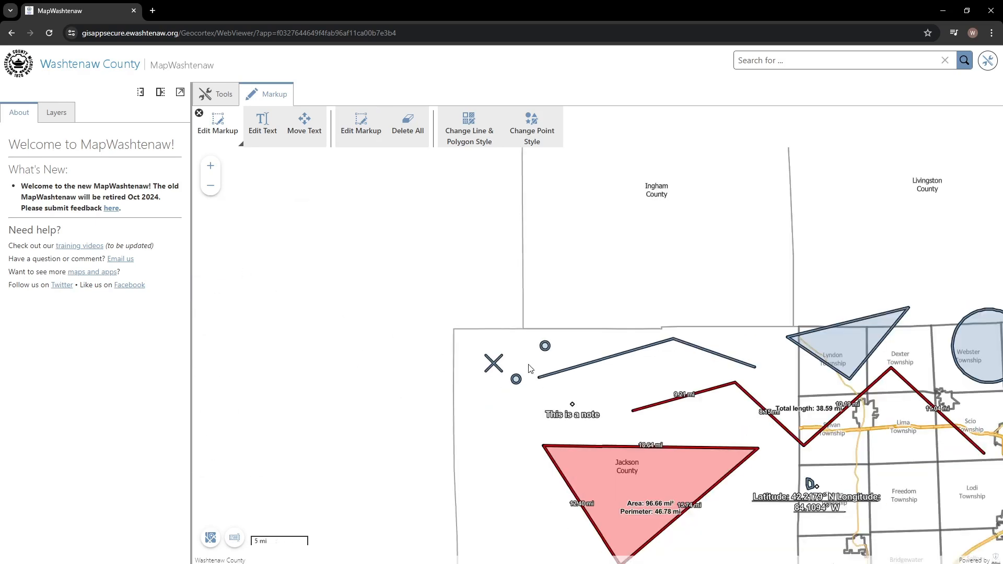
{"action": "left_click_drag", "start_coordinate": [749, 405], "coordinate": [573, 369]}
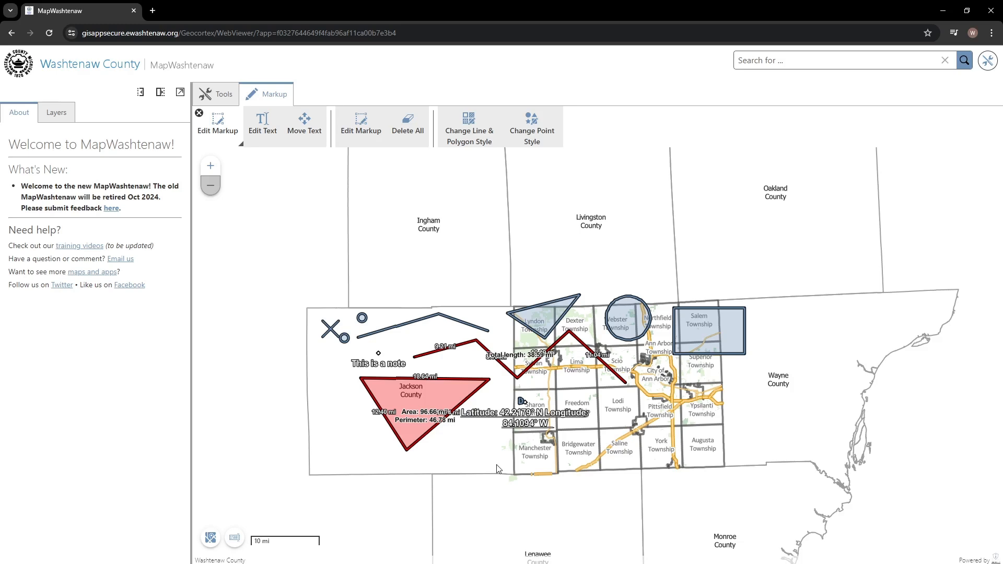
{"action": "left_click", "coordinate": [214, 94]}
{"action": "left_click", "coordinate": [237, 131]}
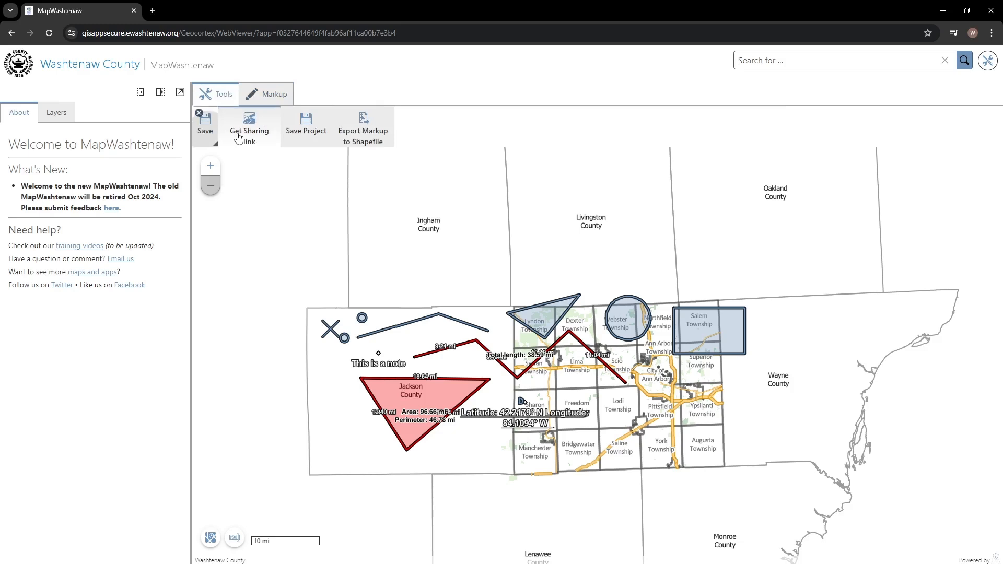
{"action": "left_click", "coordinate": [369, 137]}
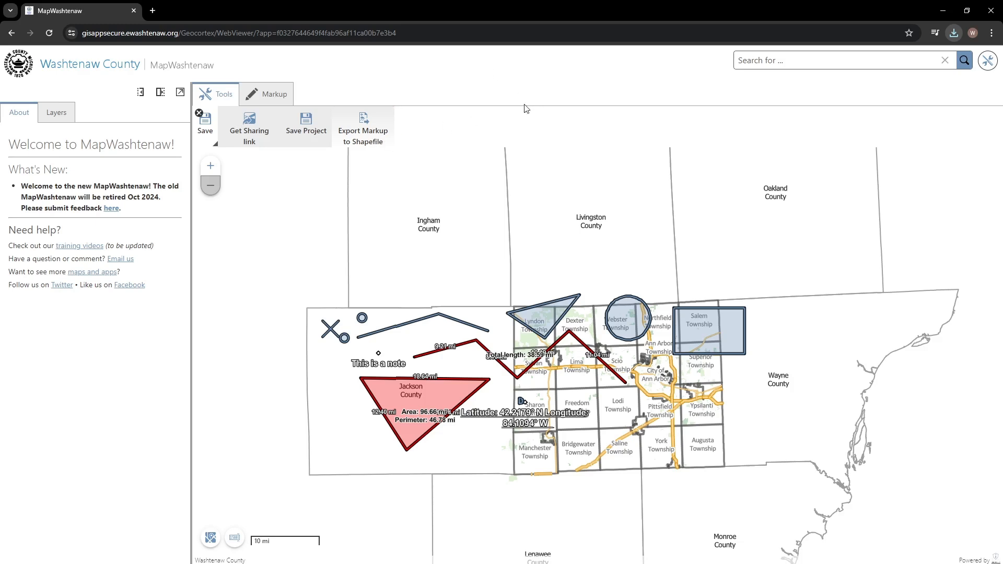
Reload the map and quick-add the exported markup shapefile Results.zip as layers
{"action": "left_click", "coordinate": [49, 34]}
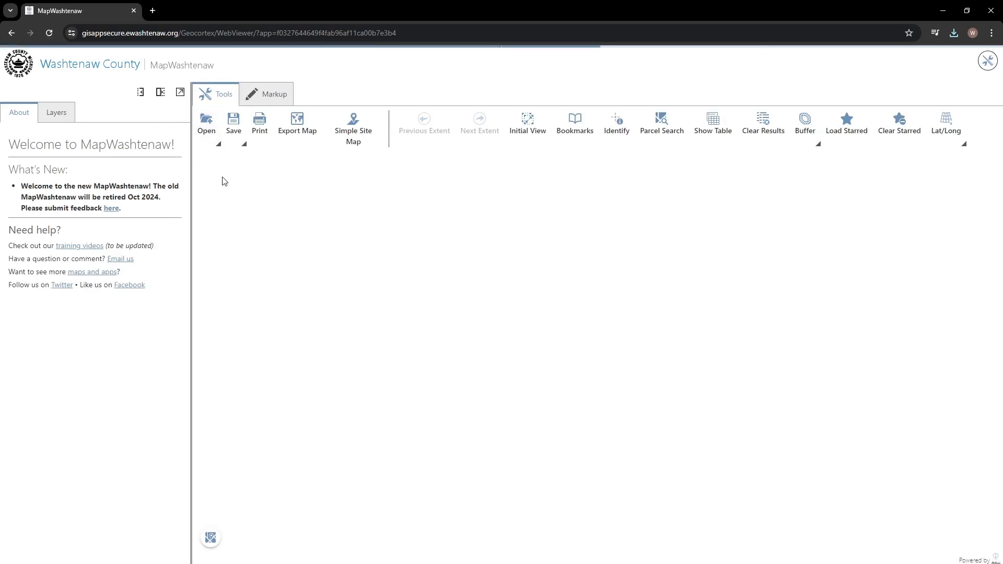
{"action": "left_click", "coordinate": [208, 131]}
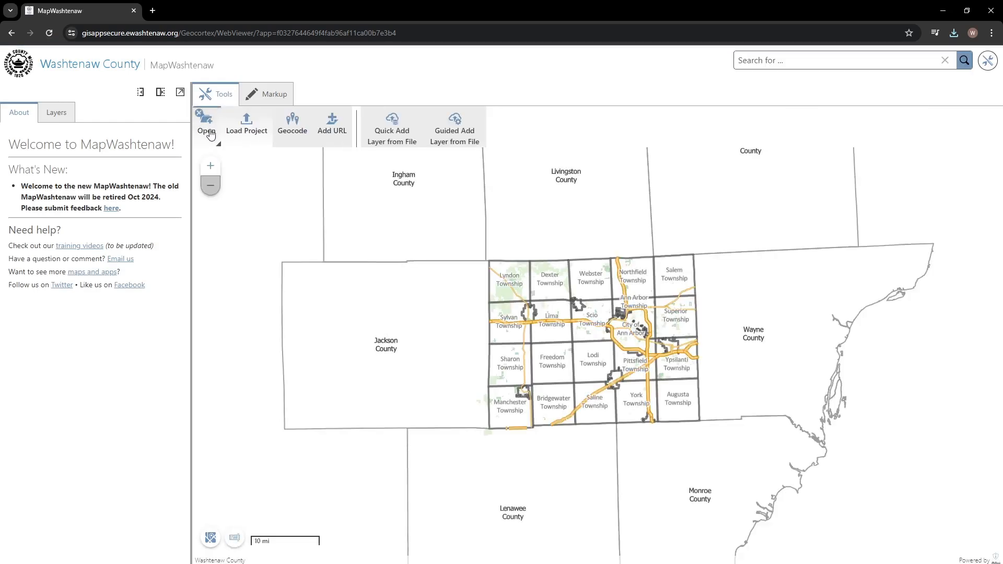
{"action": "left_click", "coordinate": [394, 134]}
{"action": "left_click", "coordinate": [501, 317]}
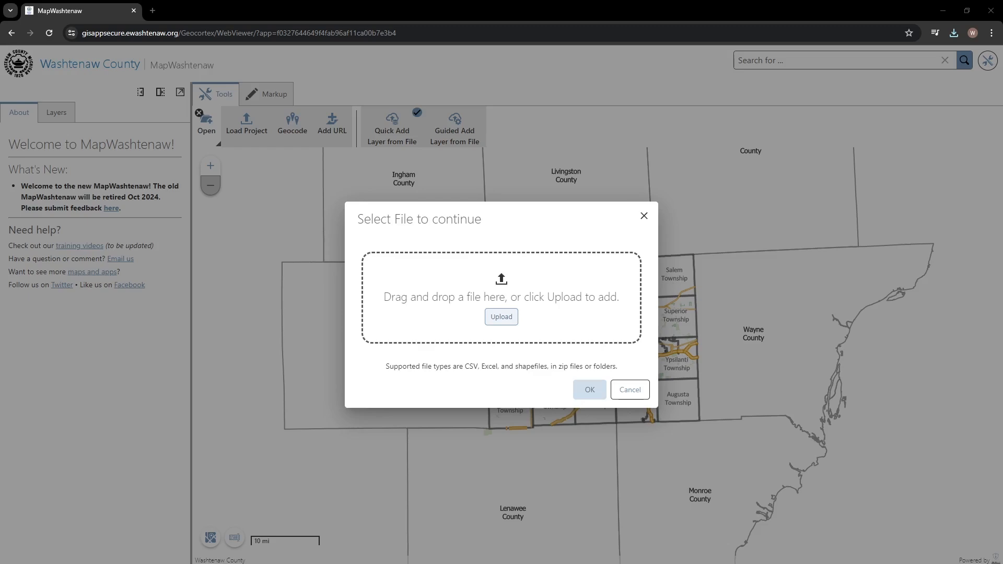
{"action": "left_click", "coordinate": [575, 435]}
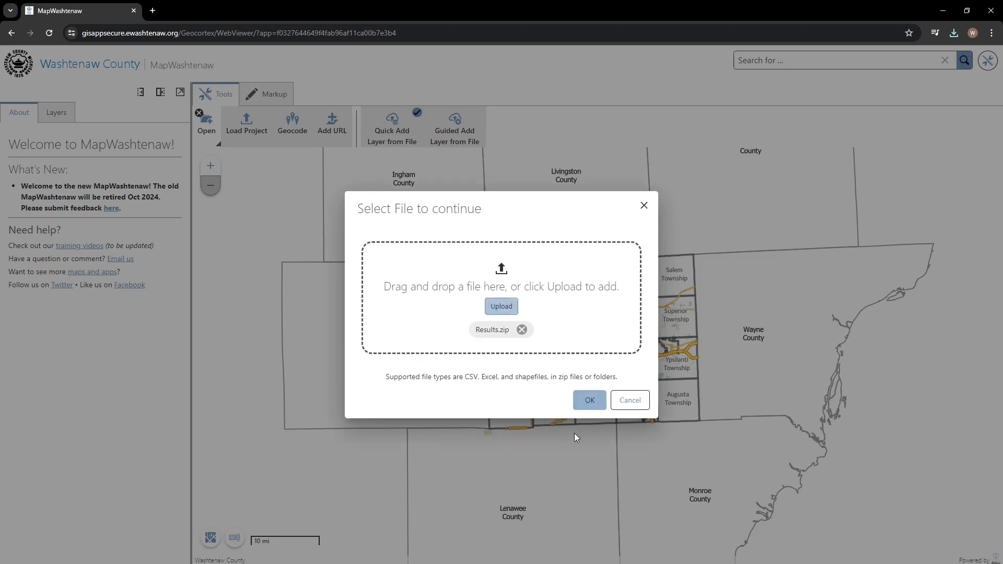
{"action": "left_click", "coordinate": [590, 401]}
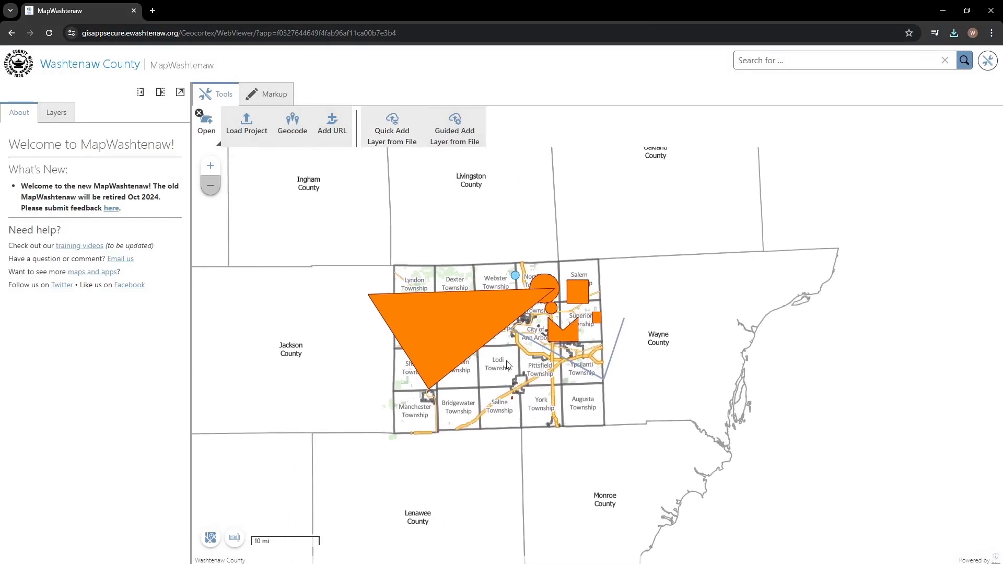
Examine the imported markup shapes on the map and the Results polygon, polyline and point entries among the layers
{"action": "scroll", "coordinate": [509, 364], "scroll_direction": "up", "scroll_amount": 1}
{"action": "scroll", "coordinate": [543, 292], "scroll_direction": "up", "scroll_amount": 1}
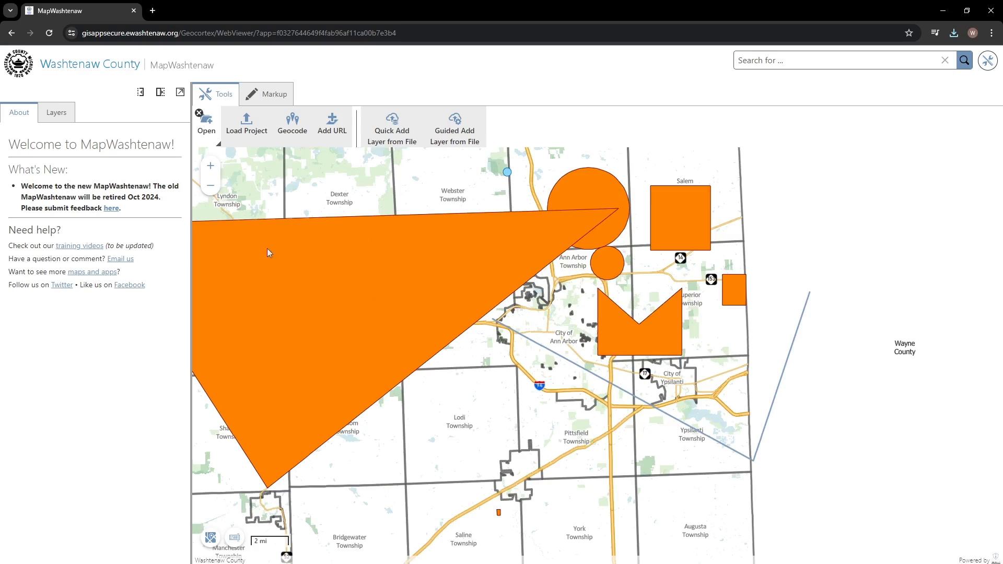
{"action": "left_click", "coordinate": [54, 116]}
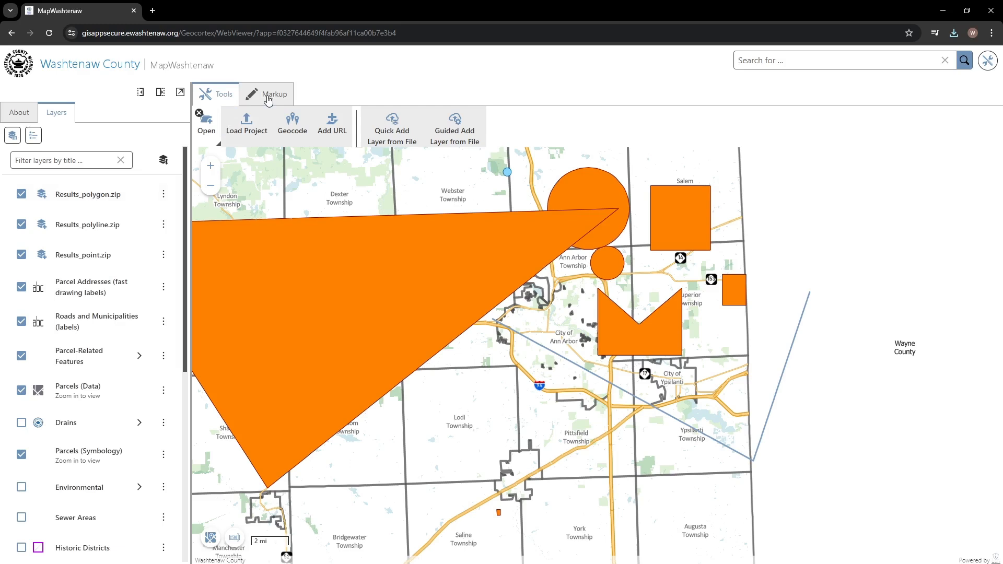
{"action": "scroll", "coordinate": [391, 236], "scroll_direction": "down", "scroll_amount": 1}
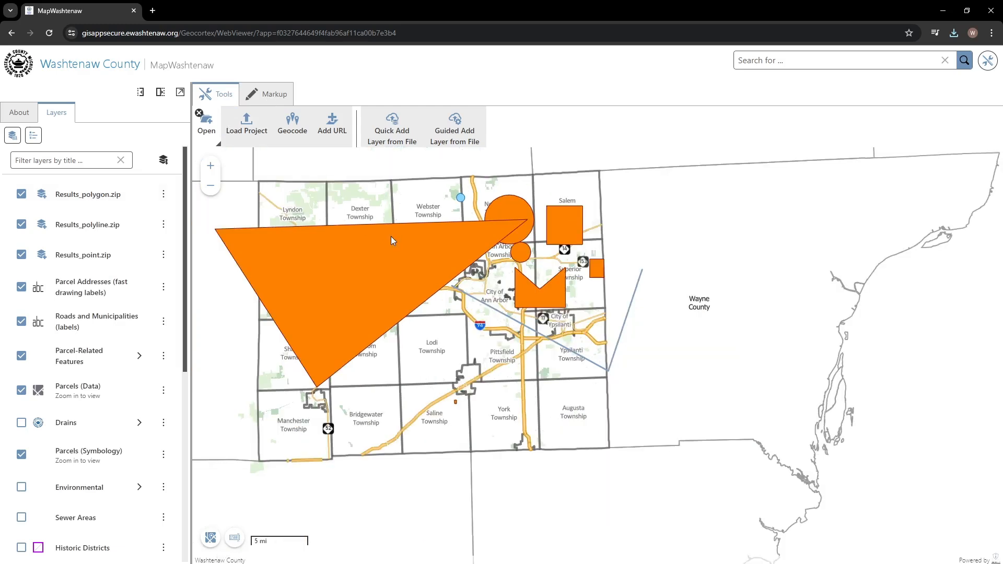
{"action": "left_click_drag", "start_coordinate": [351, 183], "coordinate": [413, 244]}
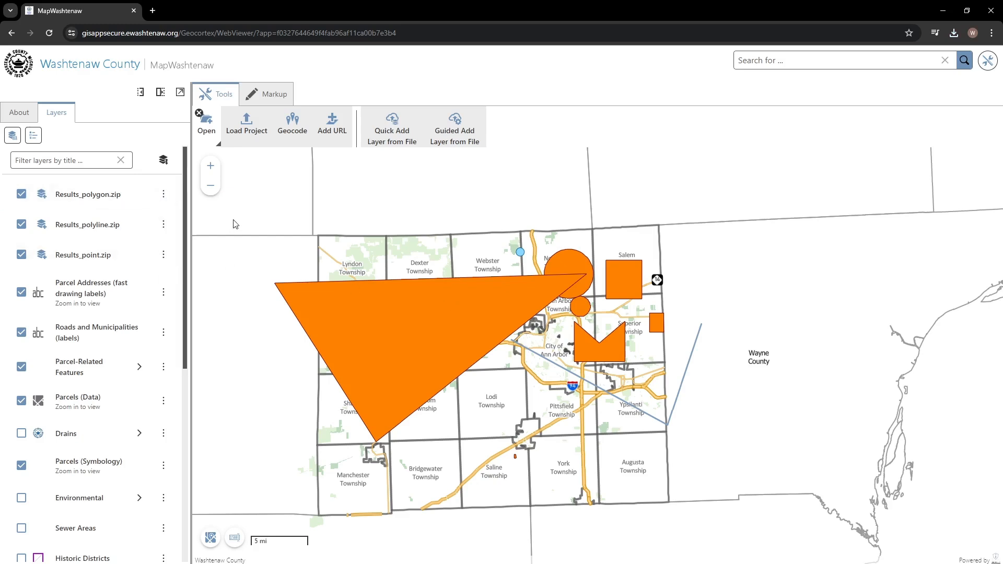
View the layer style settings of Results_polygon.zip and leave them without changing the symbol
{"action": "left_click", "coordinate": [163, 195]}
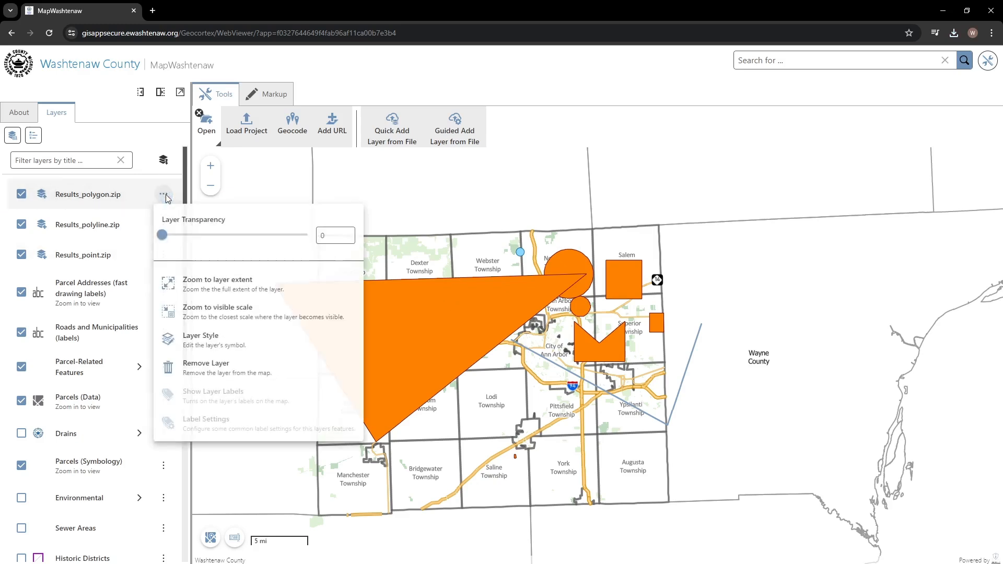
{"action": "left_click", "coordinate": [220, 344]}
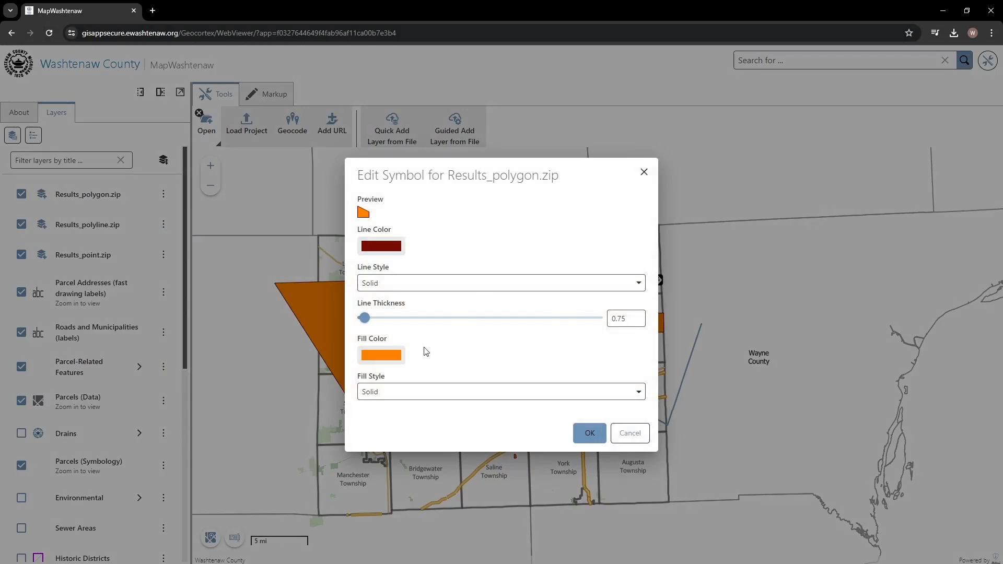
{"action": "left_click", "coordinate": [629, 434]}
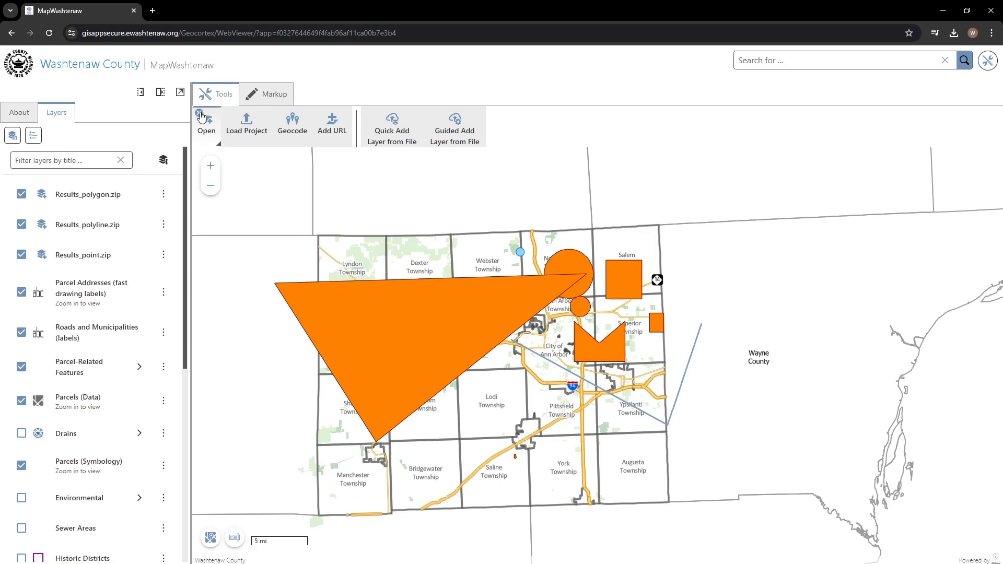
Reload the map, check the available save options, and load a previously saved project from its .json file
{"action": "left_click", "coordinate": [50, 33]}
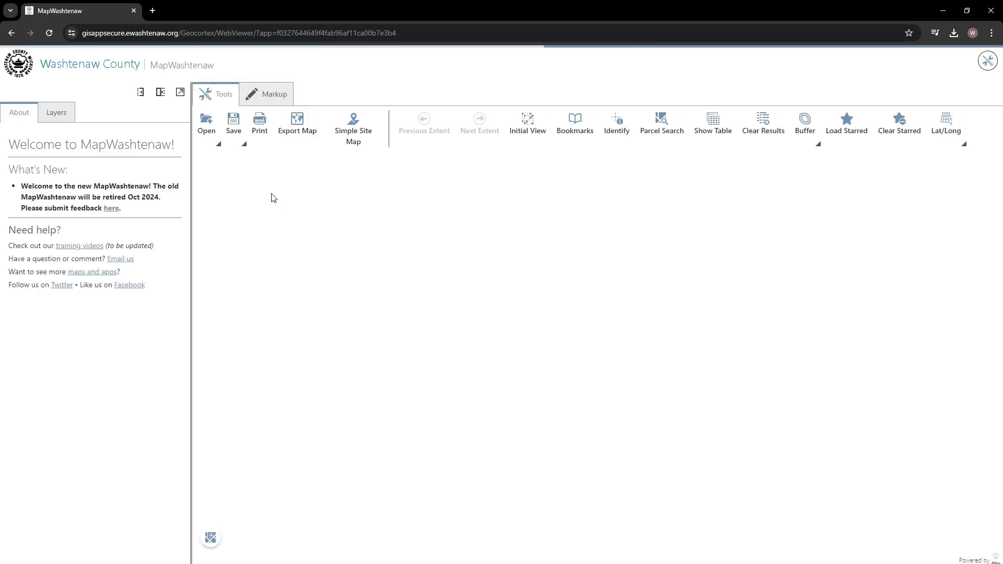
{"action": "left_click", "coordinate": [236, 132]}
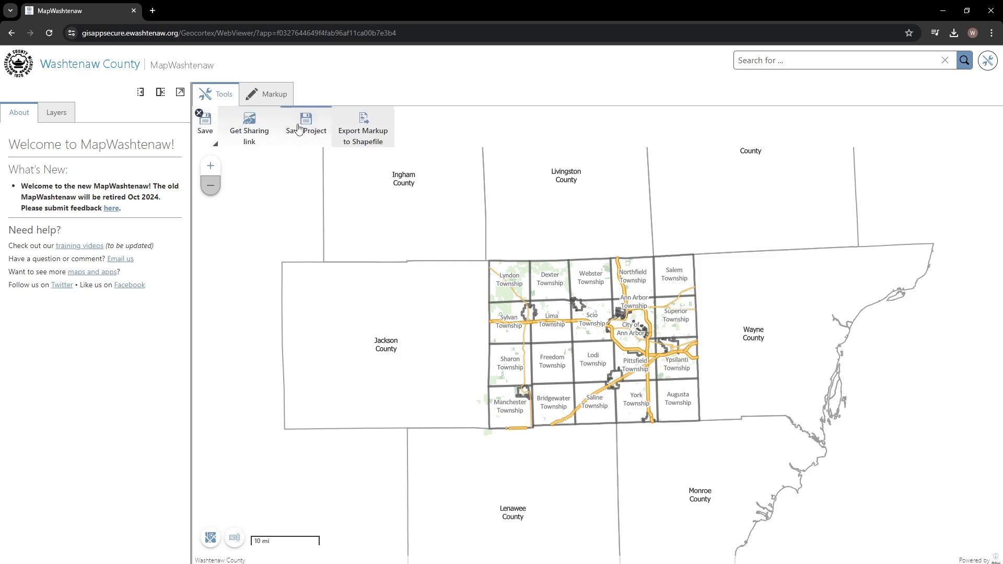
{"action": "left_click", "coordinate": [200, 114]}
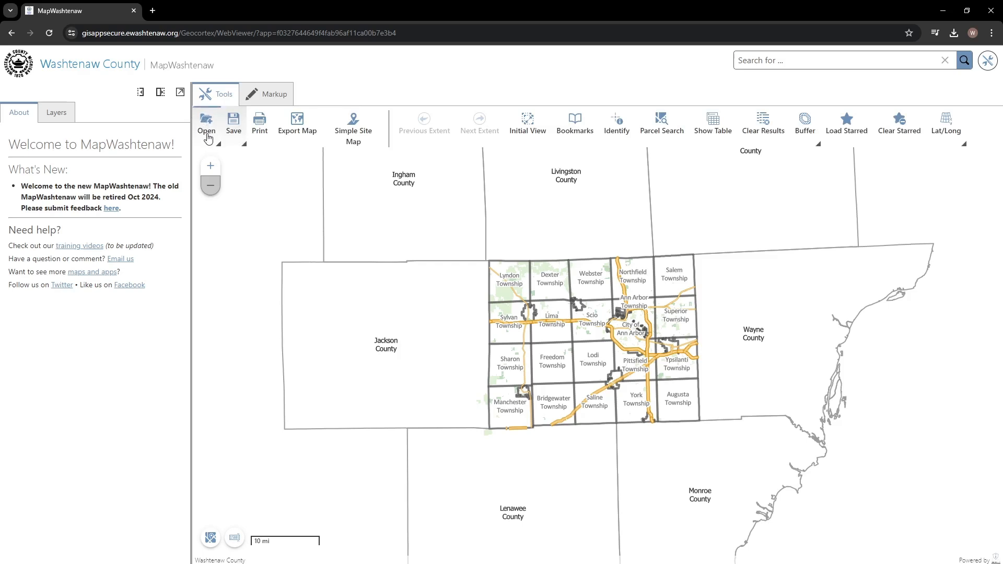
{"action": "left_click", "coordinate": [207, 129]}
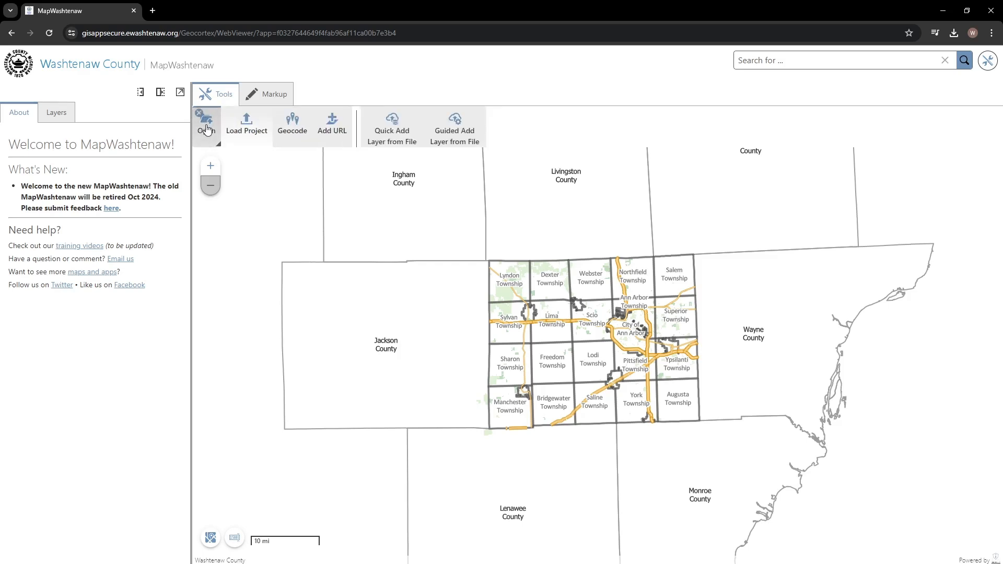
{"action": "left_click", "coordinate": [249, 120]}
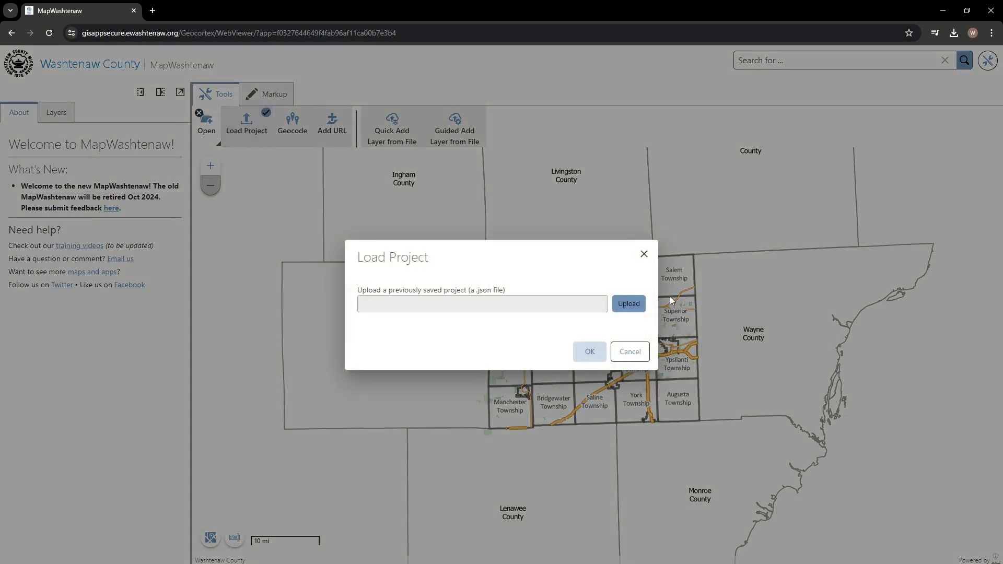
{"action": "left_click", "coordinate": [632, 304]}
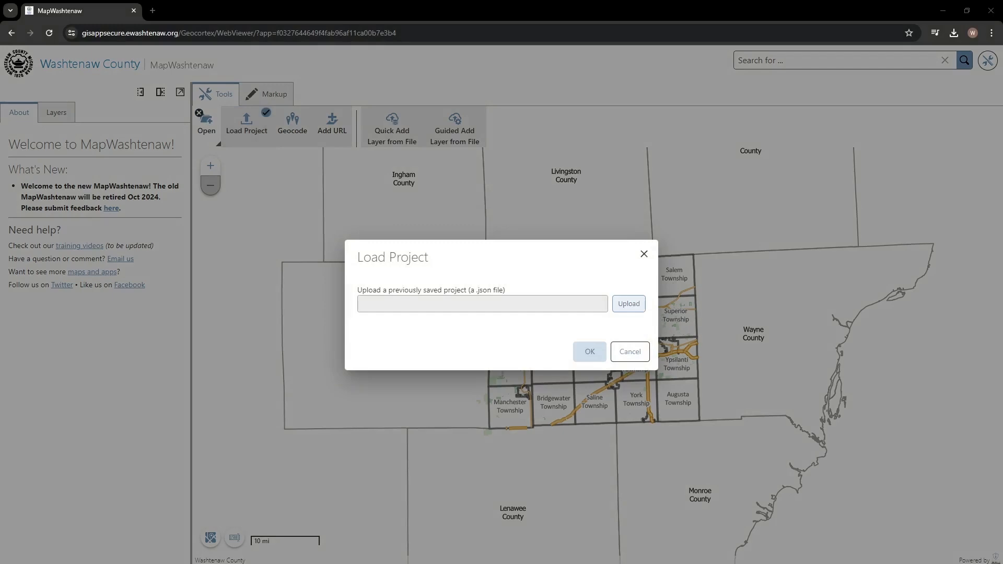
{"action": "left_click", "coordinate": [589, 350]}
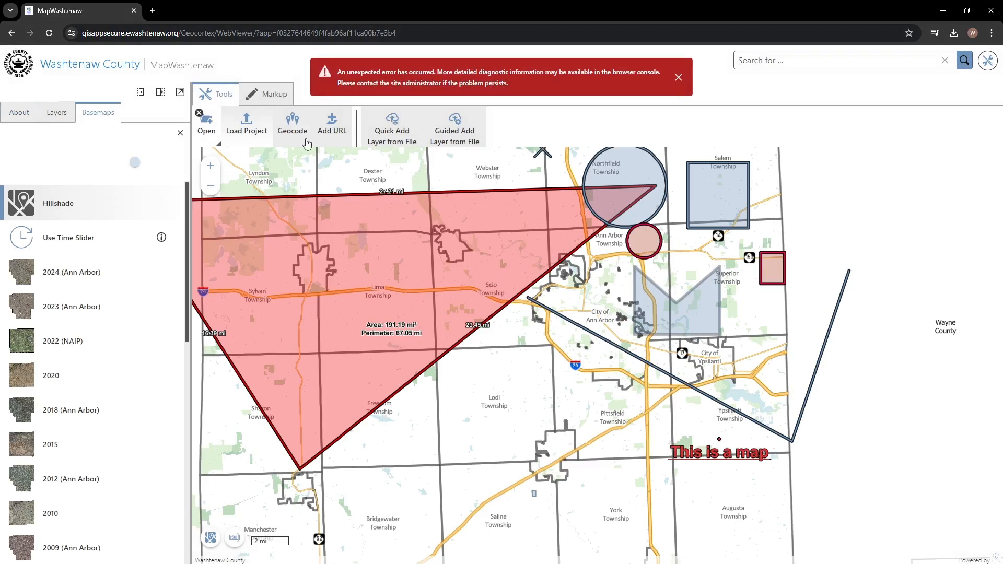
Dismiss the error notice and look over the editing tools available for the loaded markup
{"action": "left_click", "coordinate": [678, 78]}
{"action": "left_click", "coordinate": [278, 94]}
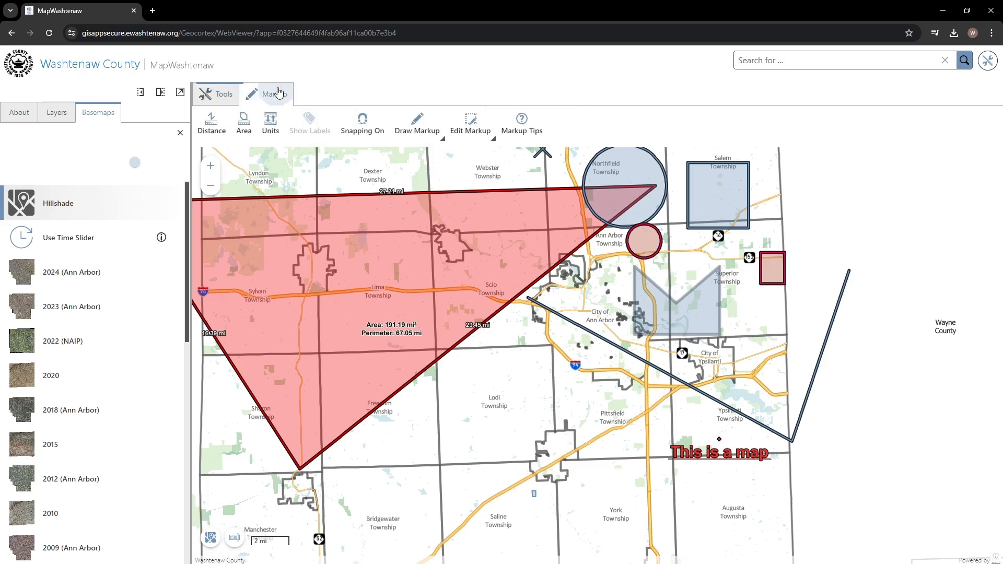
{"action": "left_click", "coordinate": [472, 124]}
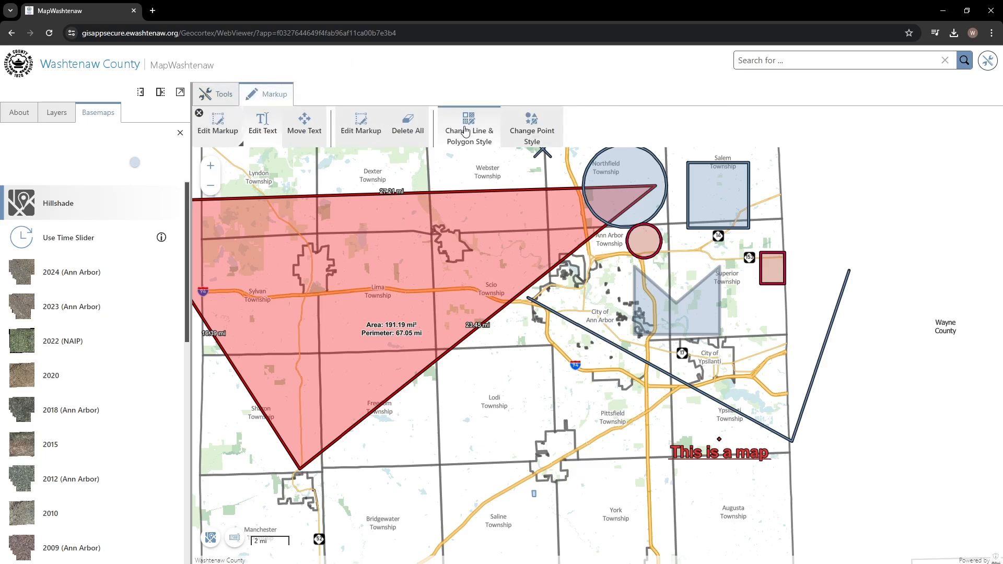
{"action": "left_click", "coordinate": [199, 116]}
Save the map and its markup as a project file
{"action": "left_click", "coordinate": [213, 95]}
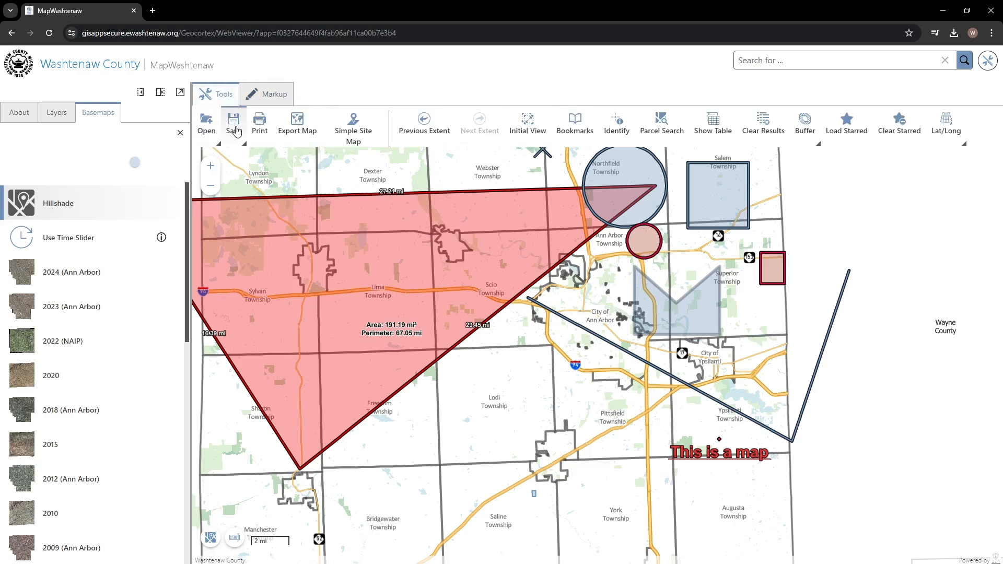
{"action": "left_click", "coordinate": [234, 128]}
{"action": "left_click", "coordinate": [301, 131]}
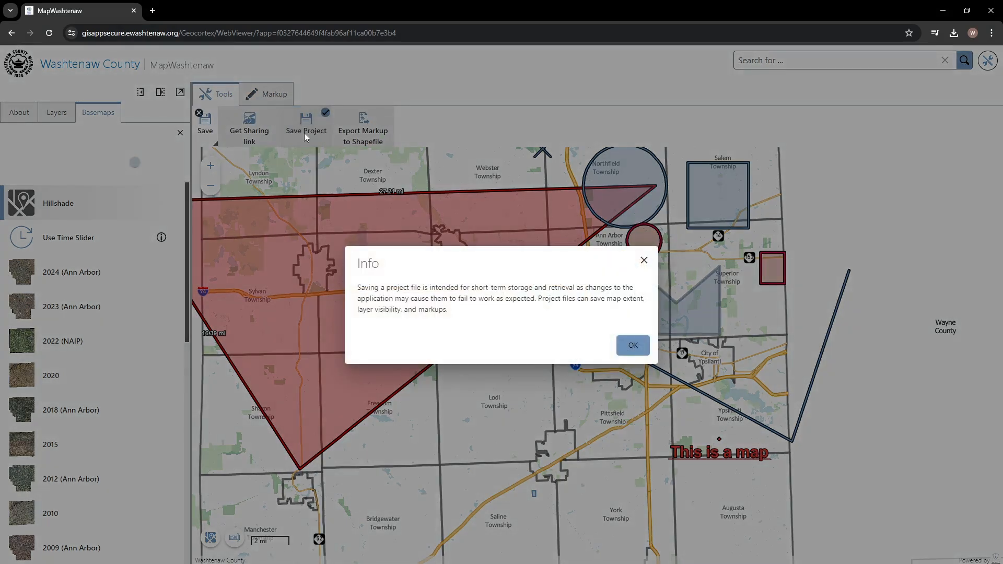